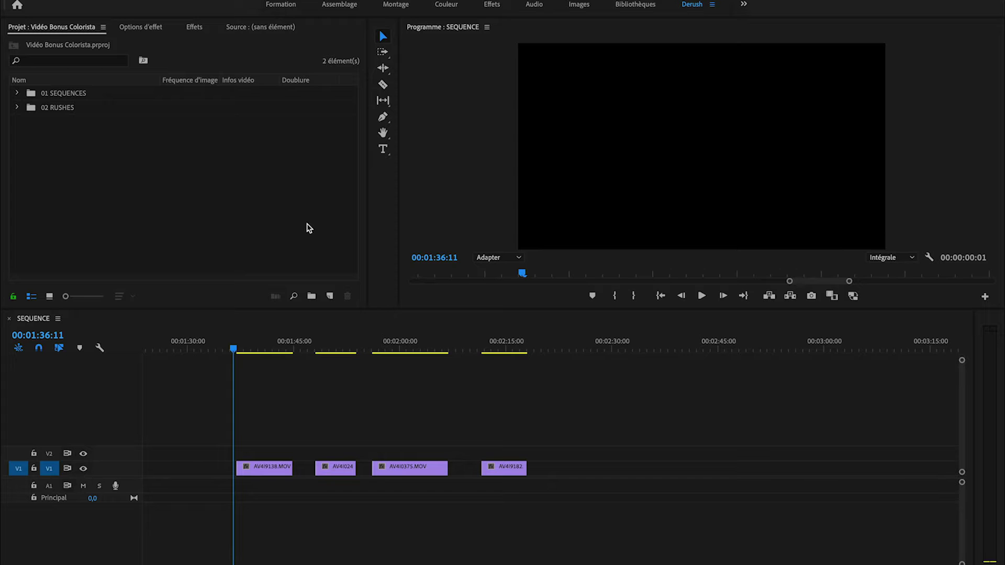
Play a short excerpt of the first two clips on track V1 to review their colours
{"action": "left_click", "coordinate": [233, 347]}
{"action": "mouse_move", "coordinate": [233, 348]}
{"action": "left_mouse_down"}
{"action": "mouse_move", "coordinate": [277, 351]}
{"action": "mouse_move", "coordinate": [250, 353]}
{"action": "left_mouse_up"}
{"action": "key", "text": "space"}
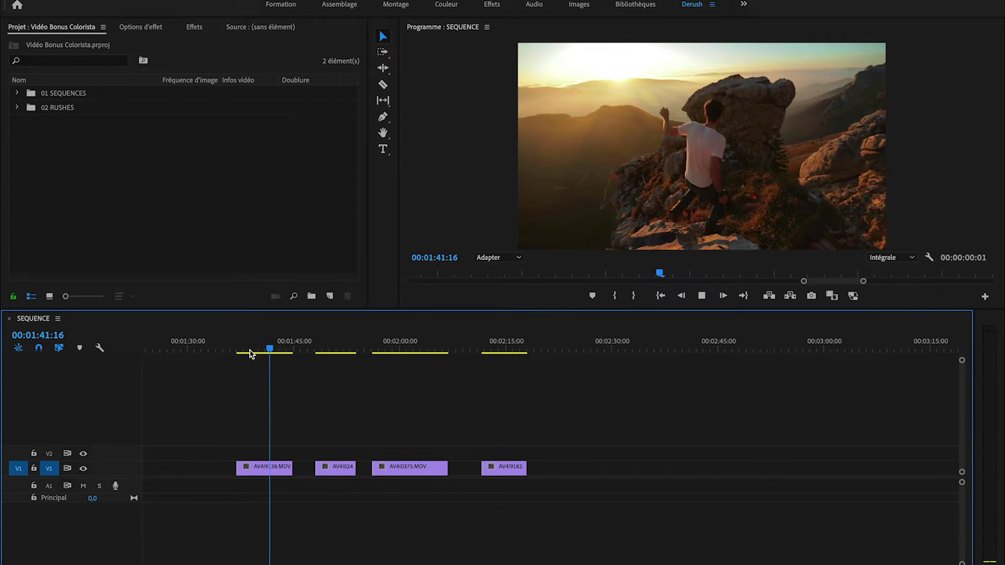
{"action": "key", "text": "space"}
{"action": "left_click", "coordinate": [319, 351]}
{"action": "key", "text": "space"}
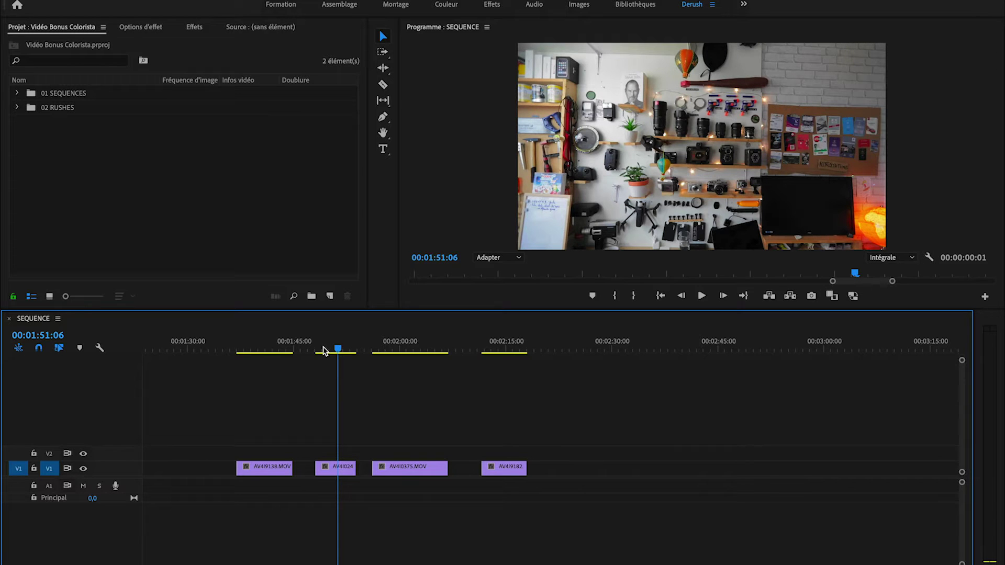
Play excerpts of the last two clips on V1, and return the playhead to the second clip at 00:01:50:07
{"action": "left_click_drag", "start_coordinate": [341, 350], "coordinate": [386, 349]}
{"action": "key", "text": "space"}
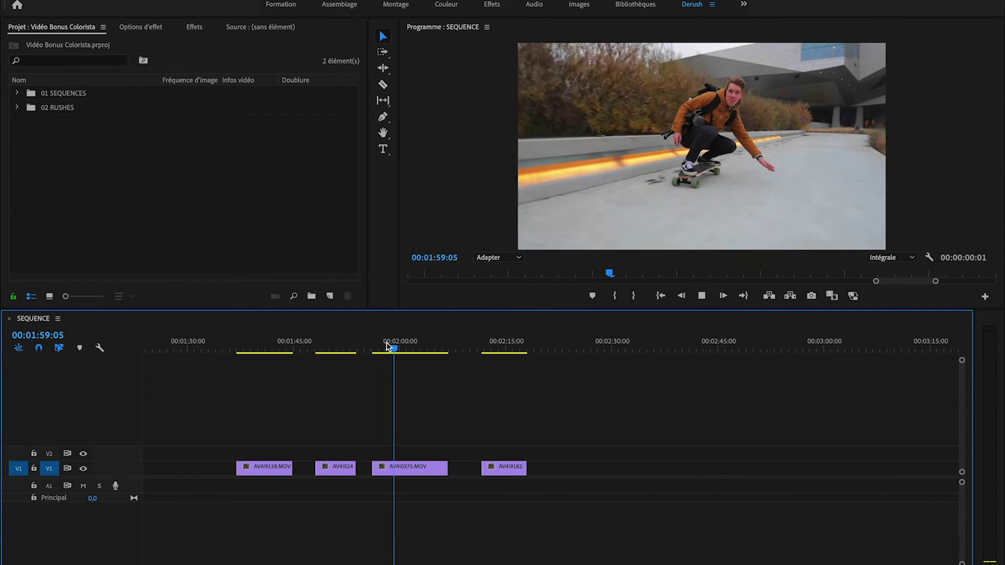
{"action": "key", "text": "space"}
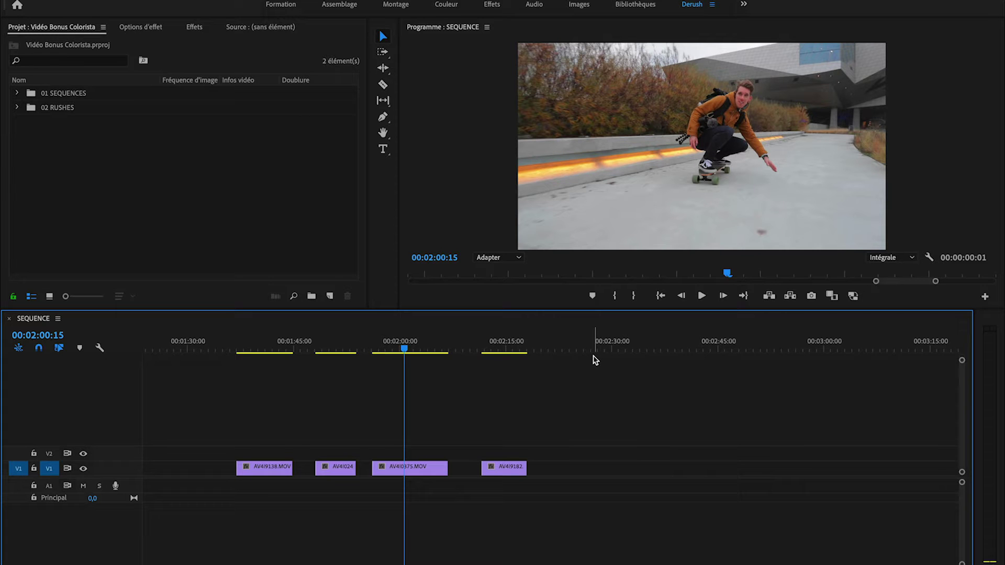
{"action": "left_click", "coordinate": [489, 346]}
{"action": "key", "text": "space"}
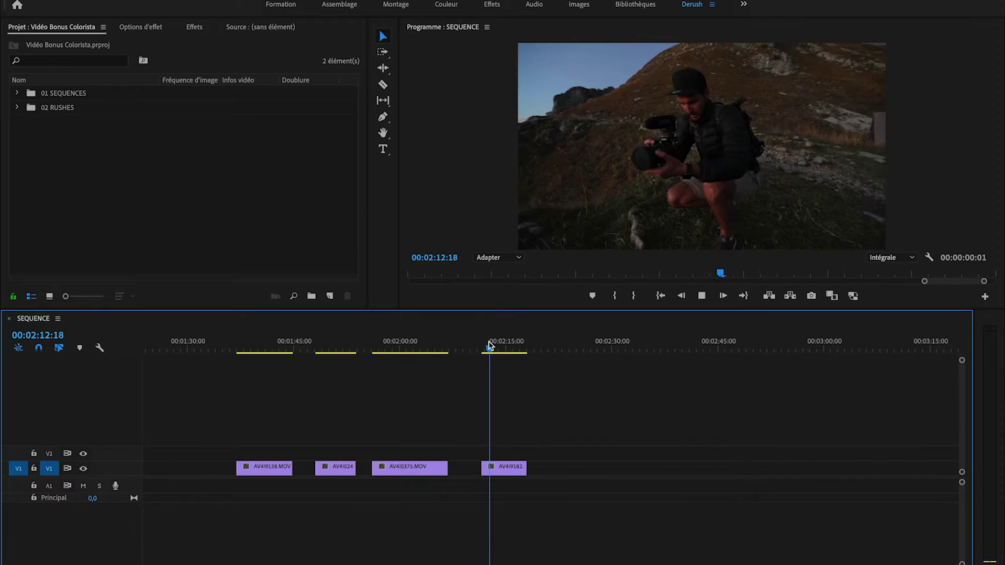
{"action": "key", "text": "space"}
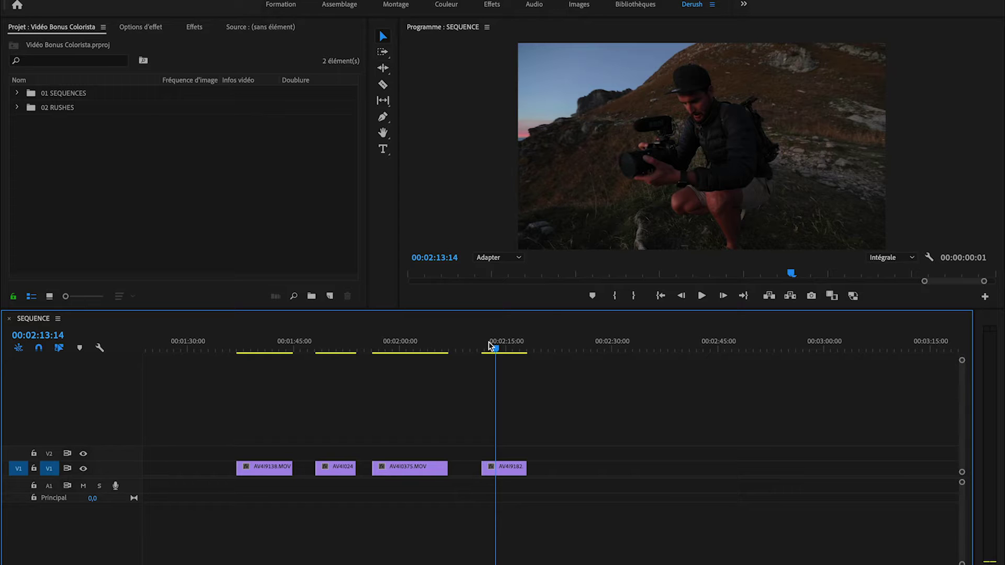
{"action": "left_click", "coordinate": [256, 348]}
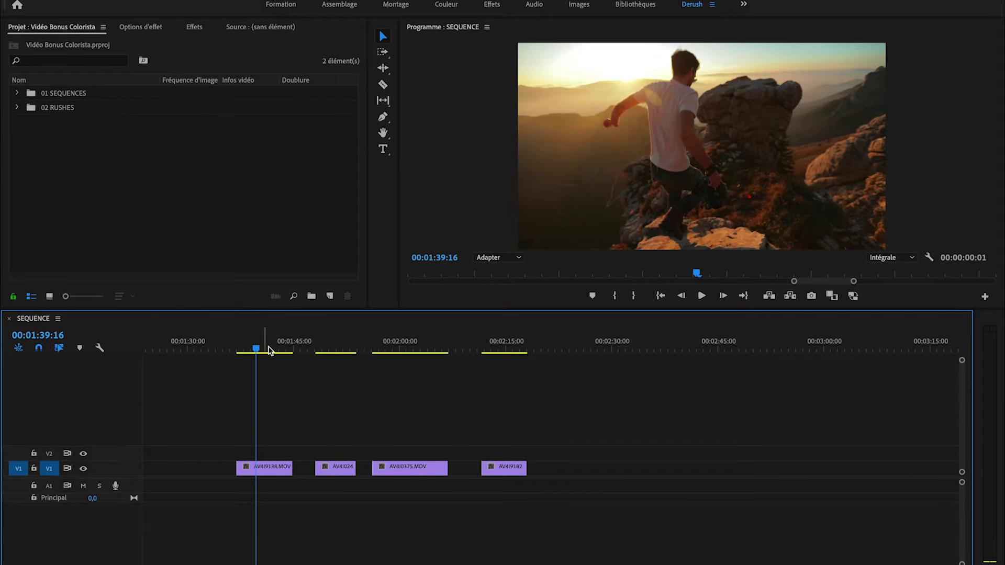
{"action": "left_click_drag", "start_coordinate": [325, 348], "coordinate": [330, 347]}
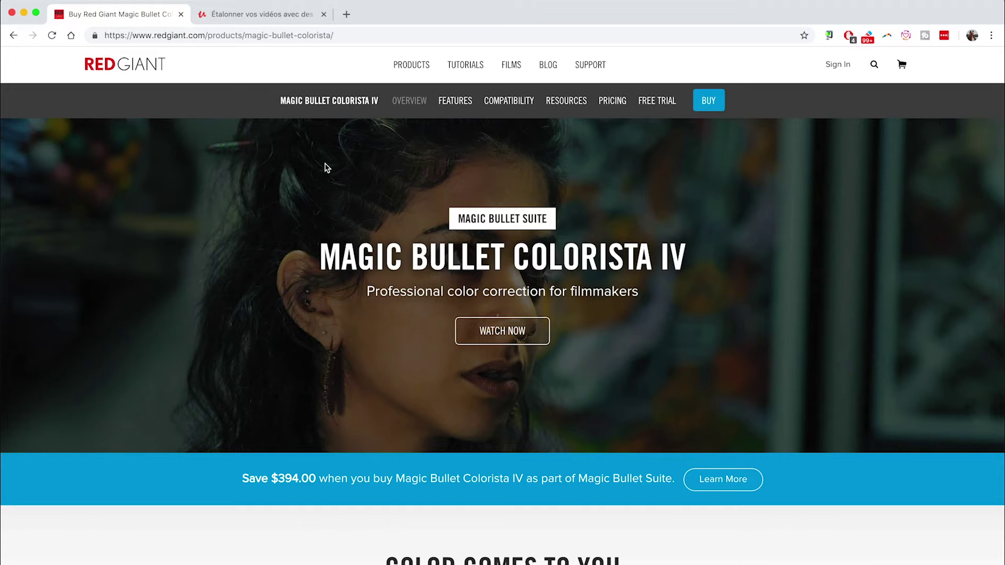
In the browser, review the Magic Bullet Colorista IV free trial page and the purchase options for the plugin
{"action": "left_click", "coordinate": [658, 103]}
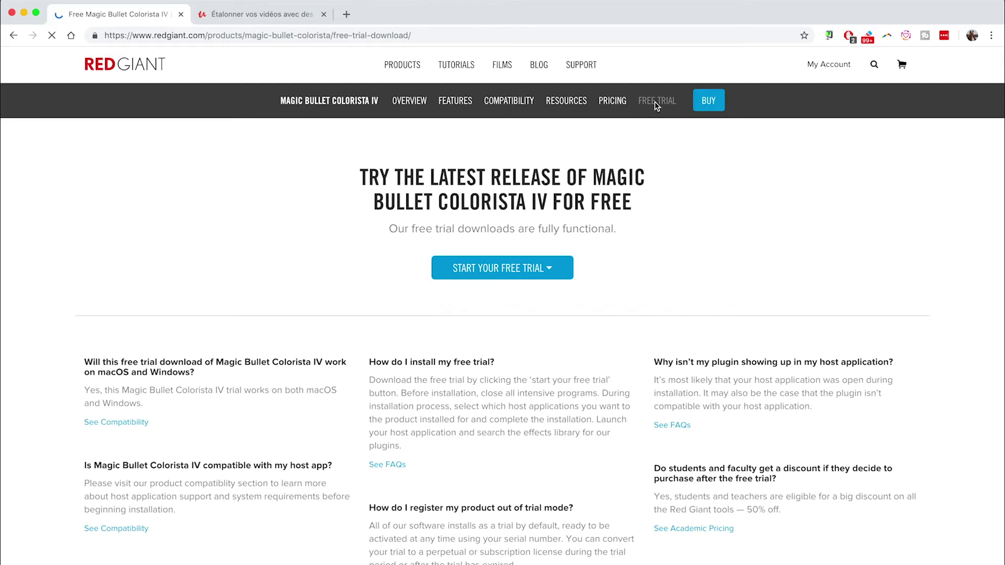
{"action": "left_click", "coordinate": [700, 102]}
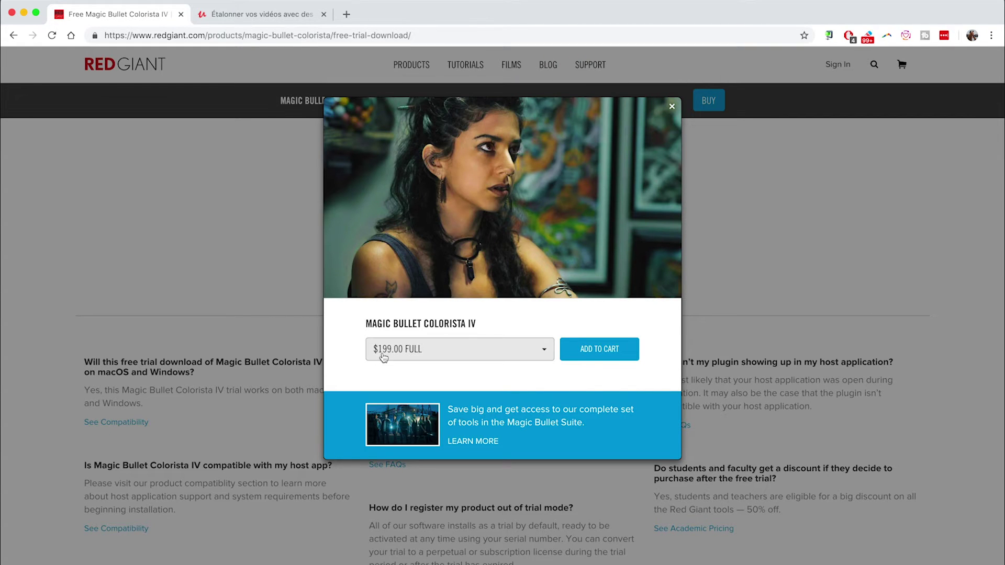
{"action": "left_click", "coordinate": [437, 353]}
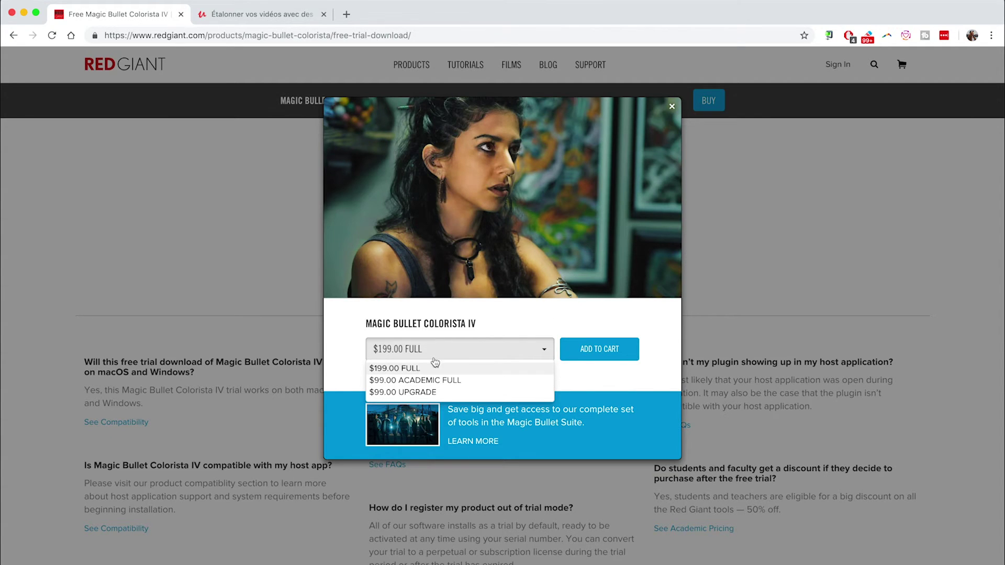
{"action": "left_click", "coordinate": [762, 213]}
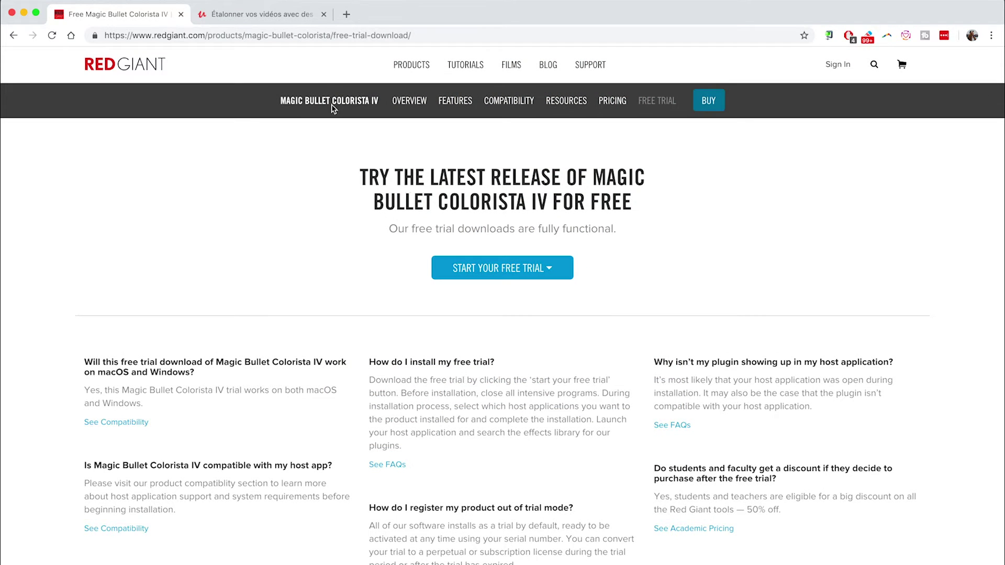
Look over the Udemy course page about grading videos with LUTs
{"action": "left_click", "coordinate": [285, 21]}
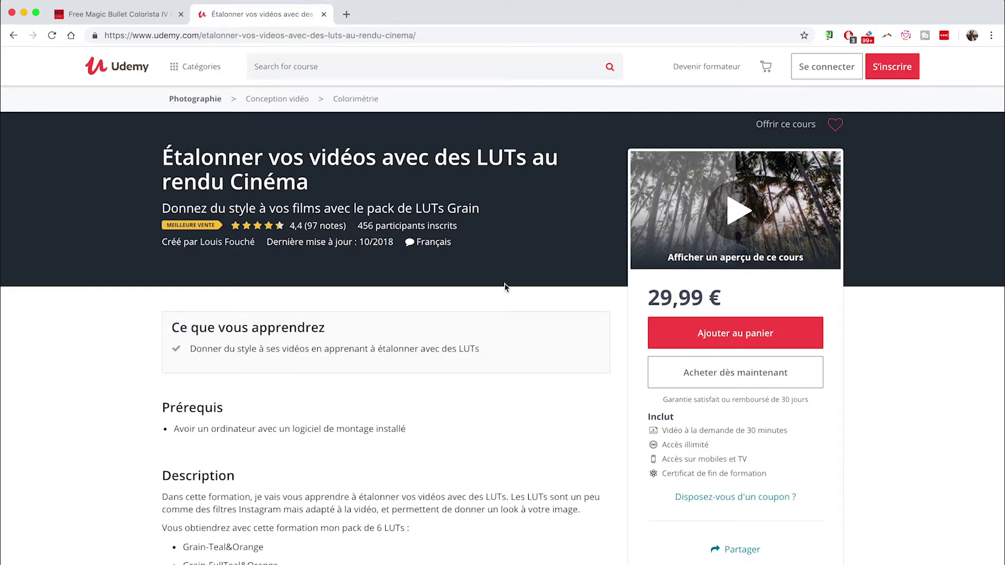
{"action": "scroll", "coordinate": [505, 287], "scroll_direction": "down", "scroll_amount": 3}
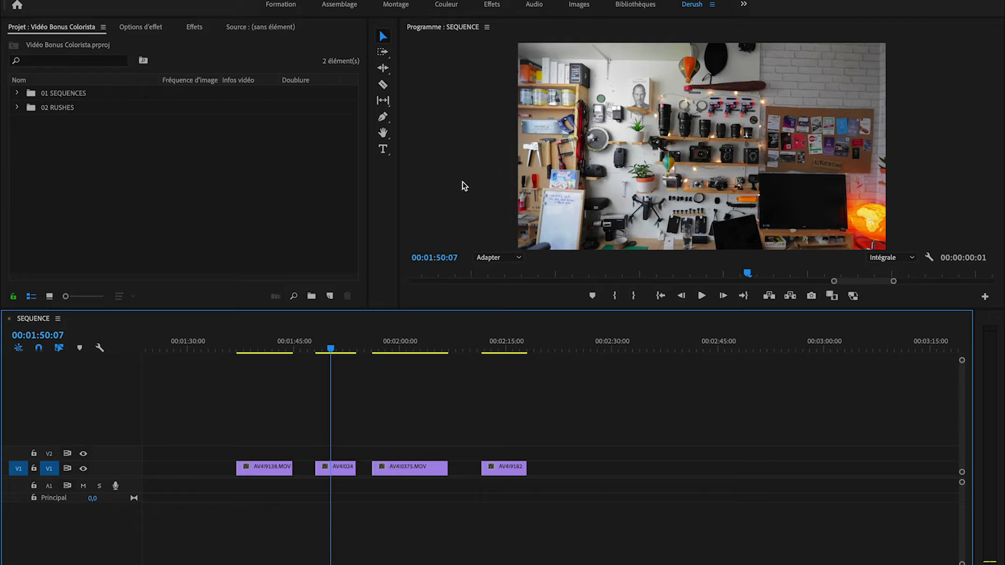
Switch to the Couleur workspace in Premiere Pro and widen the Couleur Lumetri panel
{"action": "left_click", "coordinate": [444, 7]}
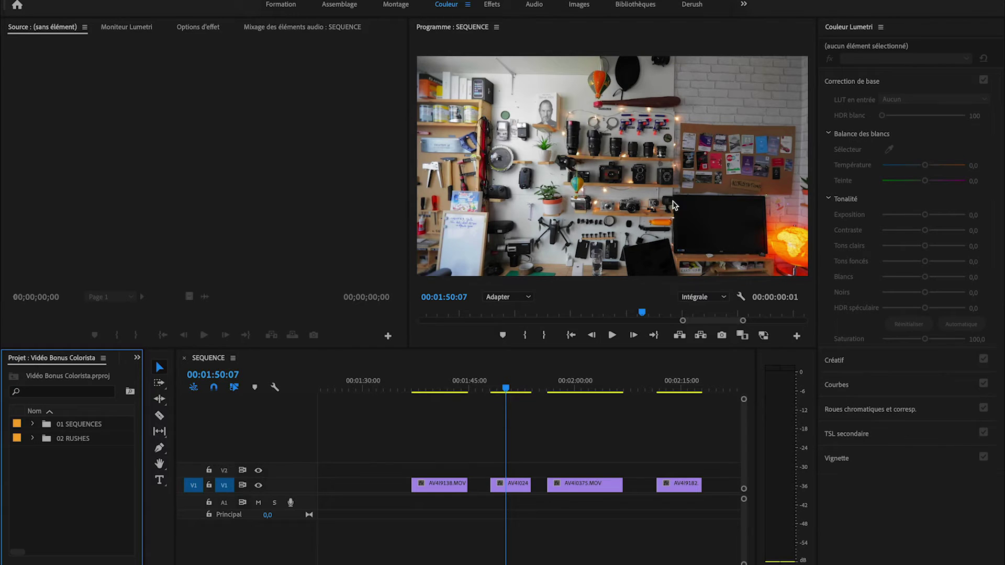
{"action": "left_click", "coordinate": [813, 47]}
{"action": "left_click_drag", "start_coordinate": [815, 46], "coordinate": [752, 44]}
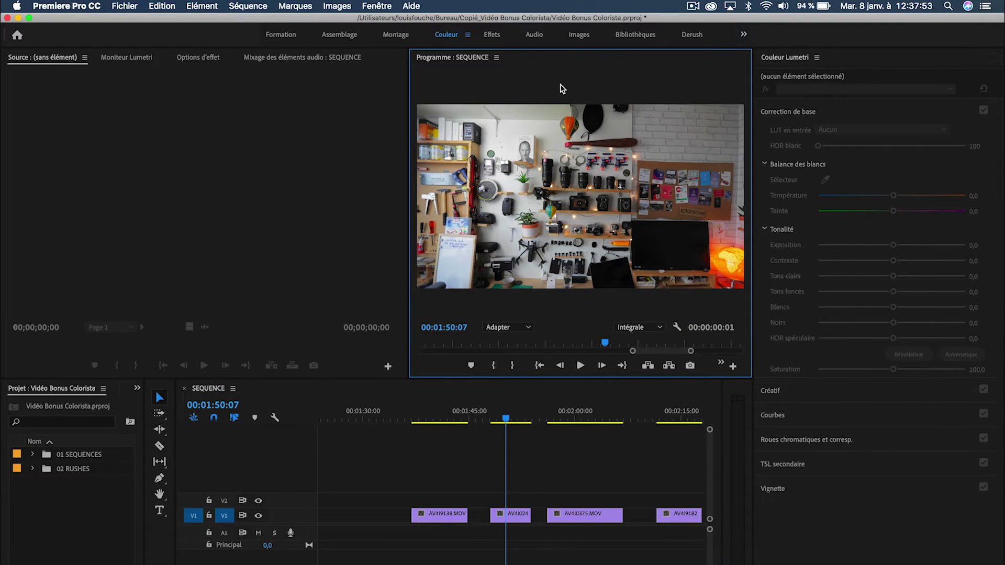
{"action": "left_click", "coordinate": [378, 5]}
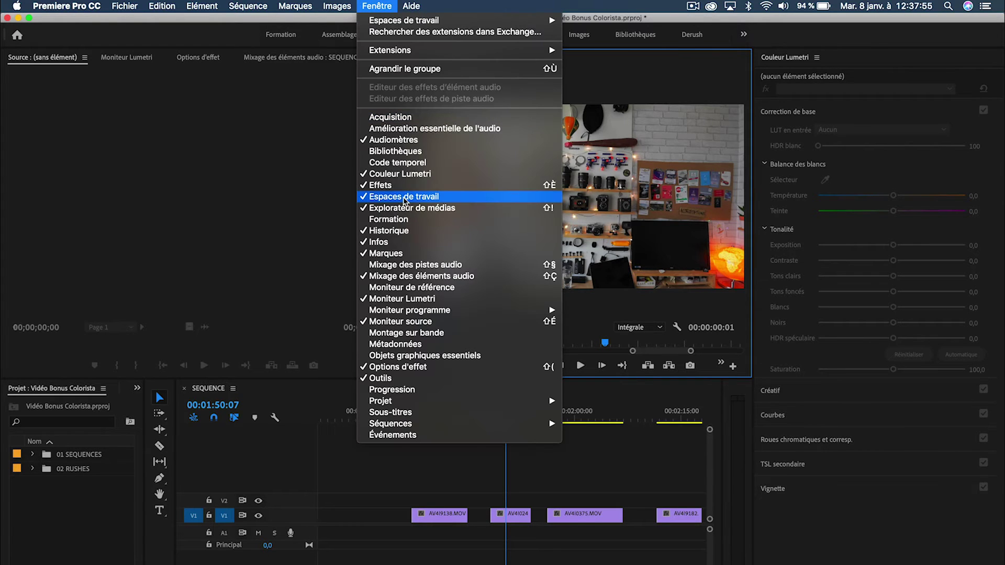
{"action": "left_click", "coordinate": [428, 177]}
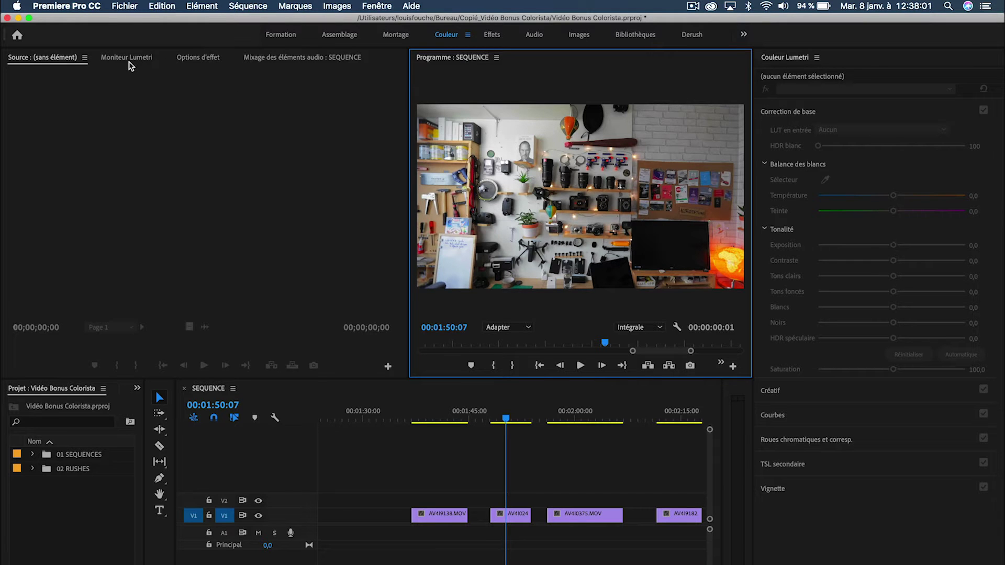
Dock the Moniteur Lumetri scopes beneath the Couleur Lumetri panel and reduce their height
{"action": "left_click", "coordinate": [129, 61]}
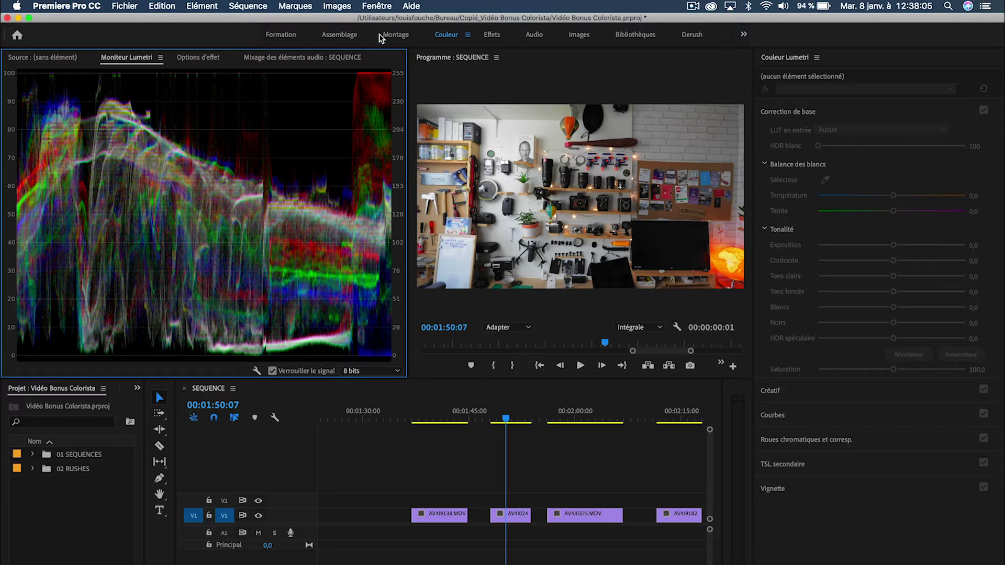
{"action": "left_click", "coordinate": [376, 7]}
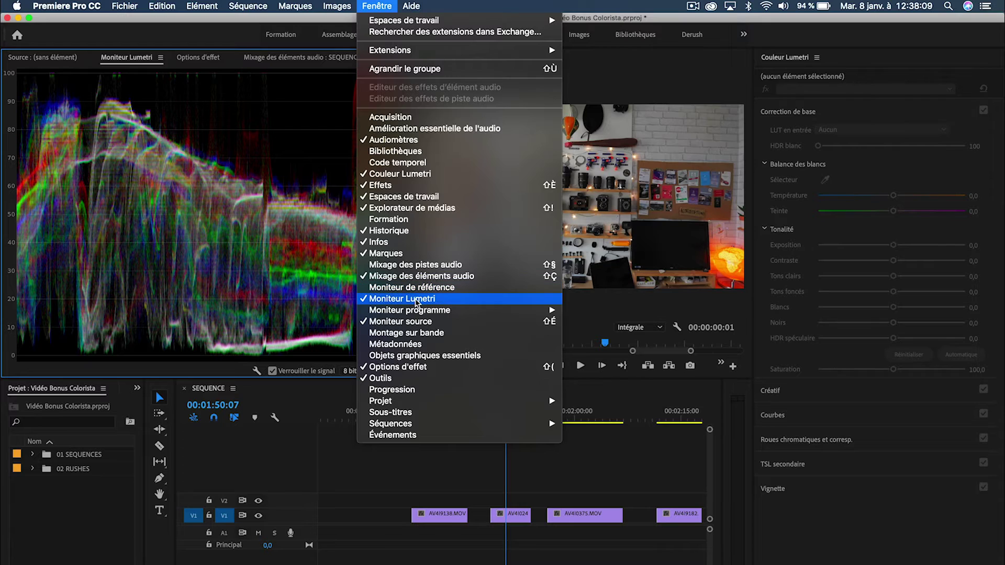
{"action": "left_click", "coordinate": [145, 62]}
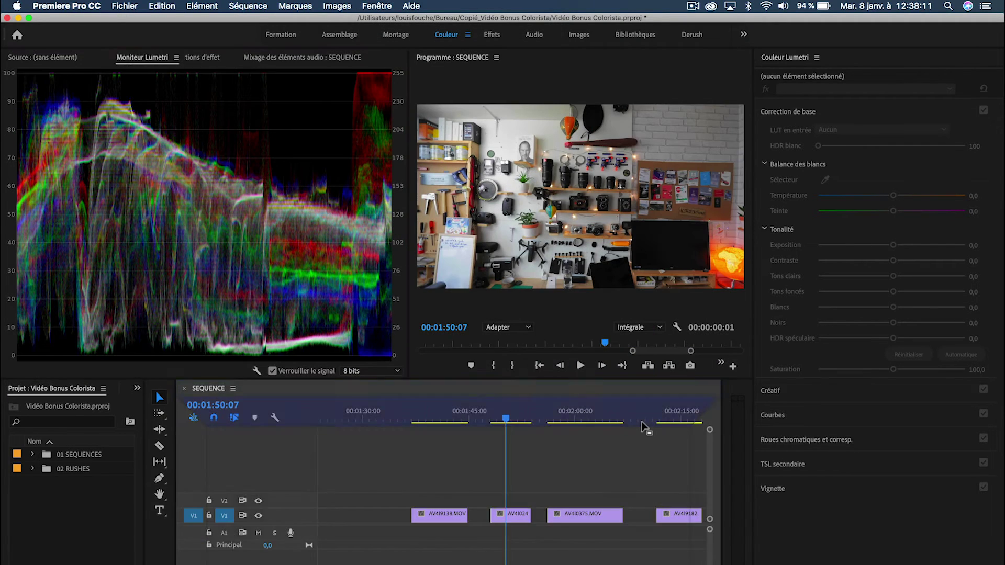
{"action": "left_click_drag", "start_coordinate": [837, 314], "coordinate": [835, 546]}
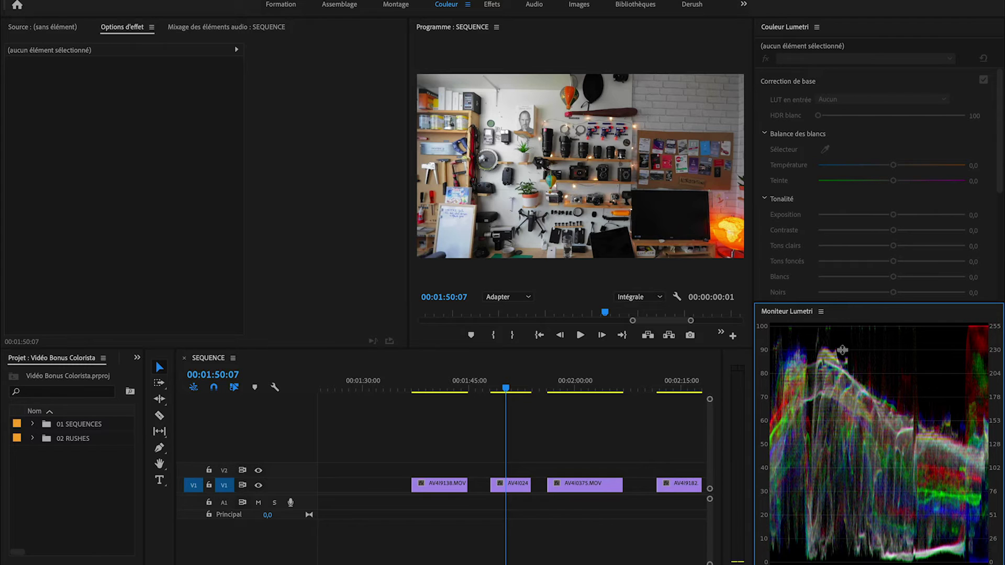
{"action": "left_click_drag", "start_coordinate": [843, 304], "coordinate": [846, 386]}
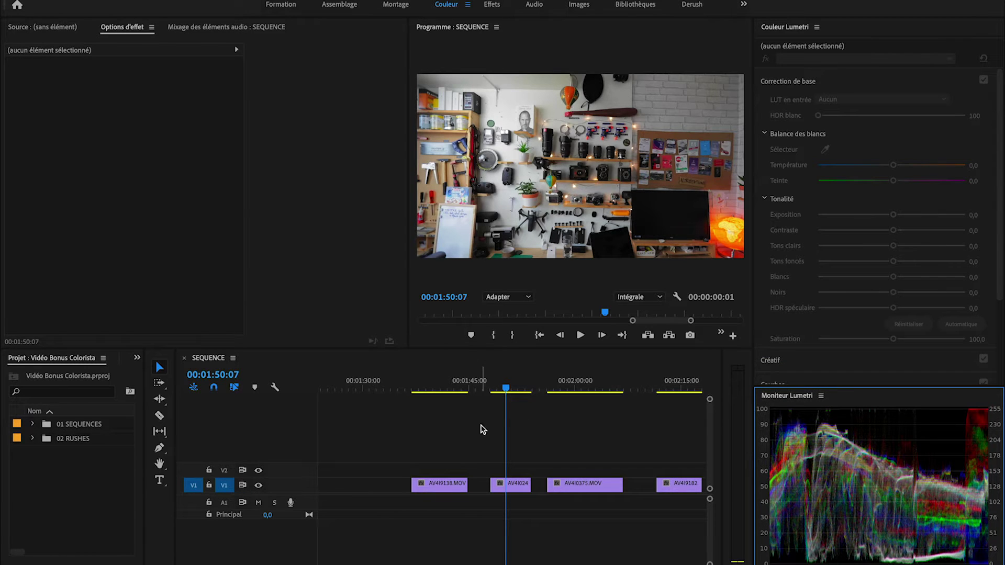
Select the clip AV4I9138.MOV with the playhead at 00:01:40:13 and show its Créatif settings in Couleur Lumetri
{"action": "left_click", "coordinate": [436, 390]}
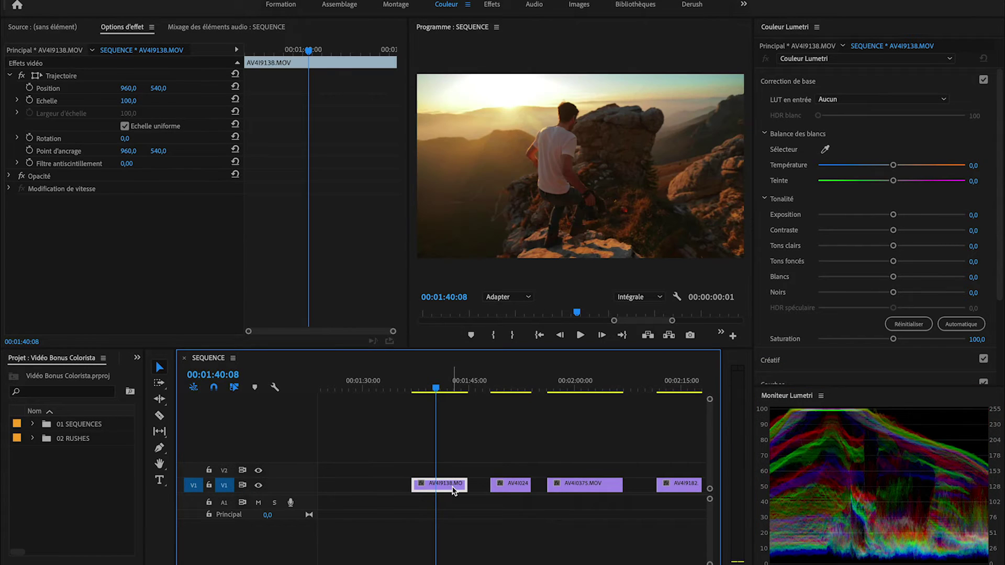
{"action": "key", "text": "shift+Right"}
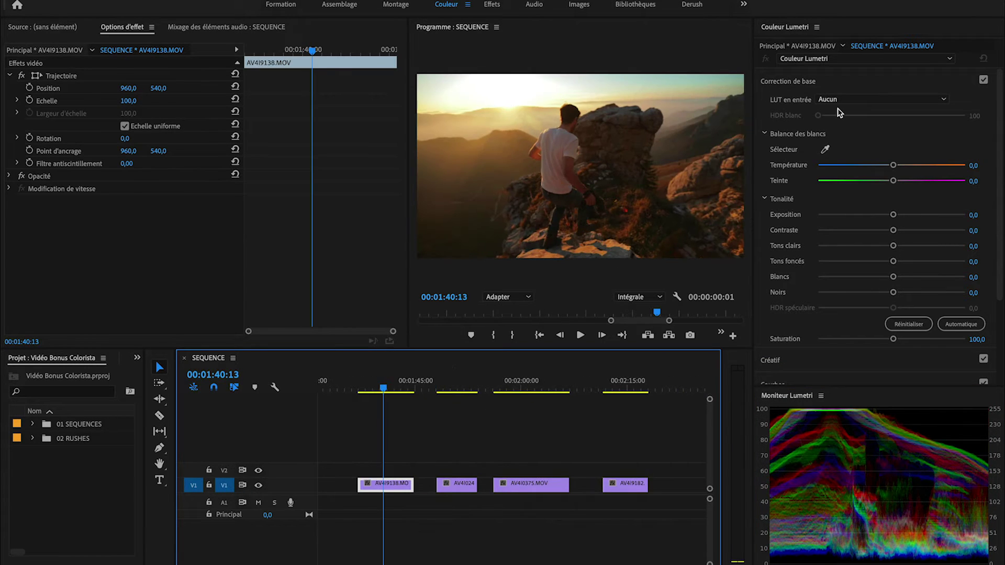
{"action": "left_click", "coordinate": [823, 82]}
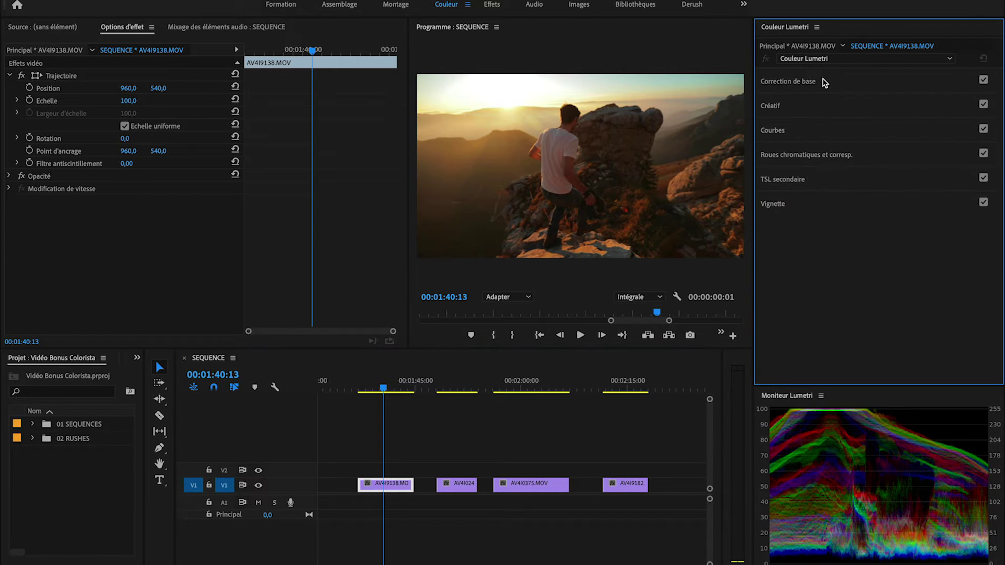
{"action": "left_click", "coordinate": [816, 108]}
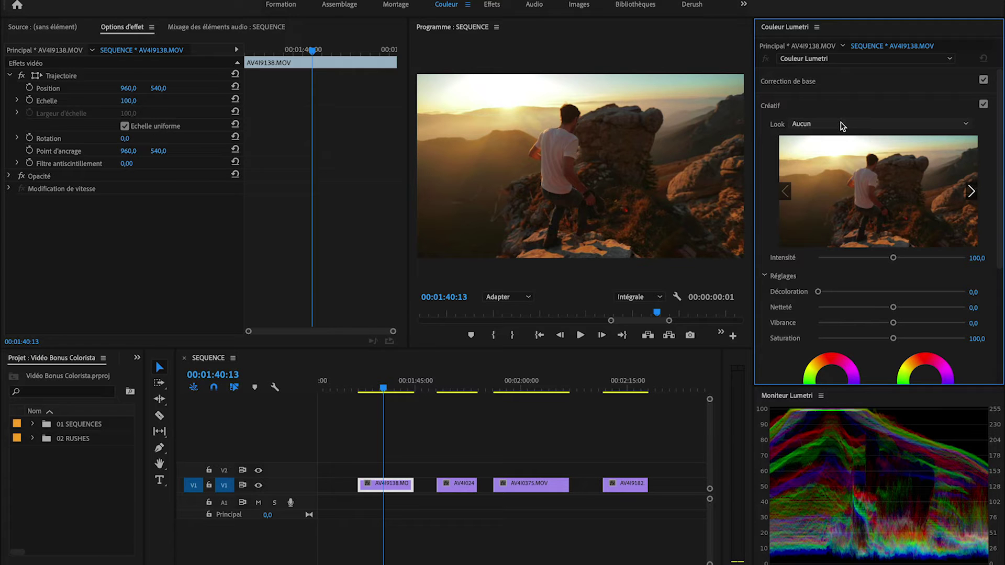
{"action": "left_click", "coordinate": [841, 125]}
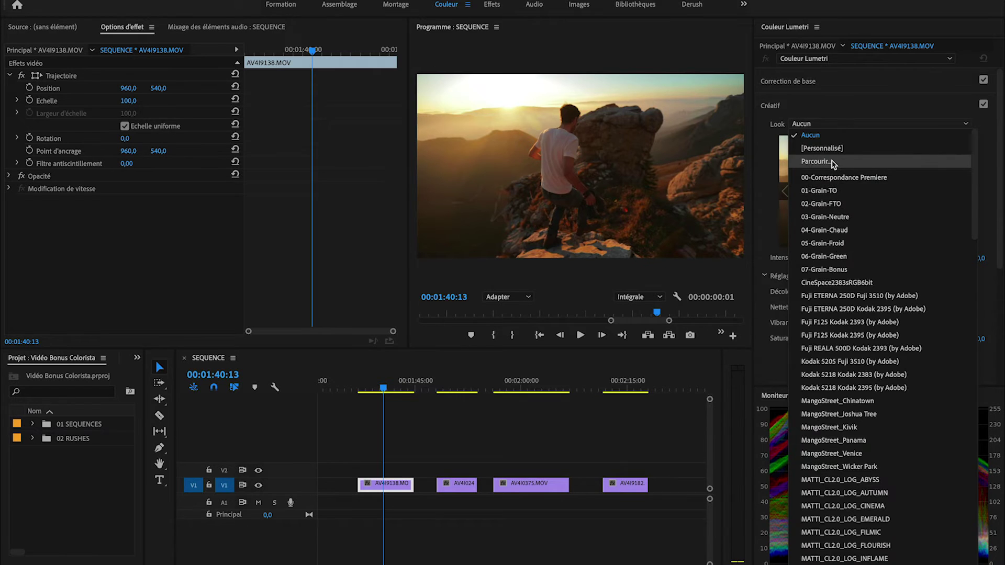
{"action": "left_click", "coordinate": [832, 164]}
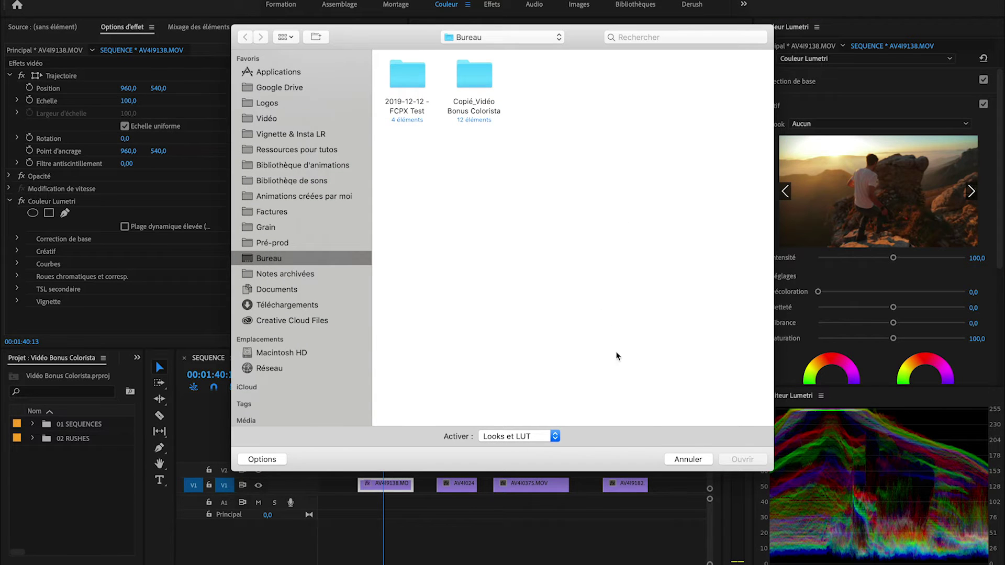
{"action": "left_click", "coordinate": [687, 459]}
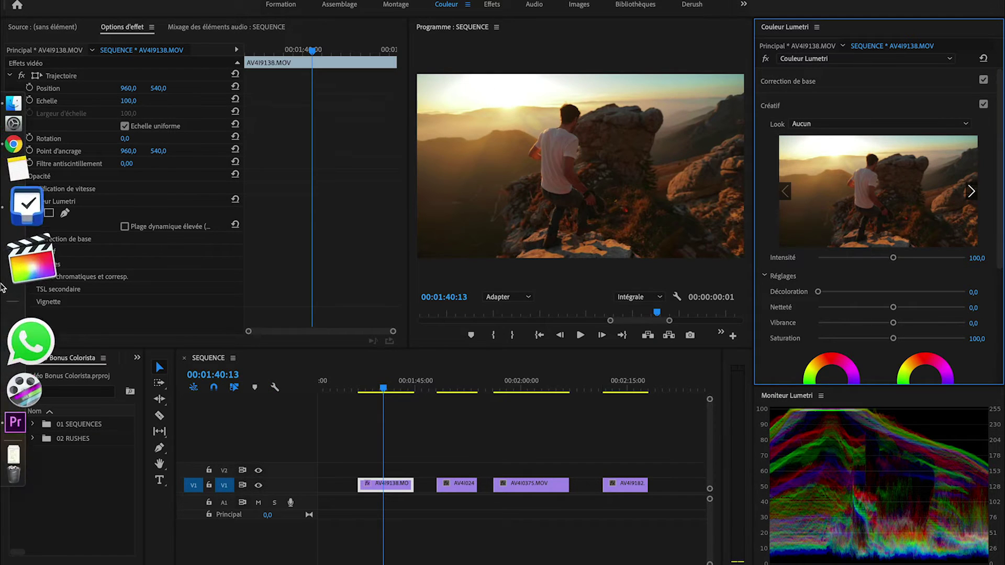
Open Finder, show the package contents of Adobe Premiere Pro CC 2019 in Applications, and go to Contents, Lumetri, LUTs
{"action": "left_click", "coordinate": [21, 182]}
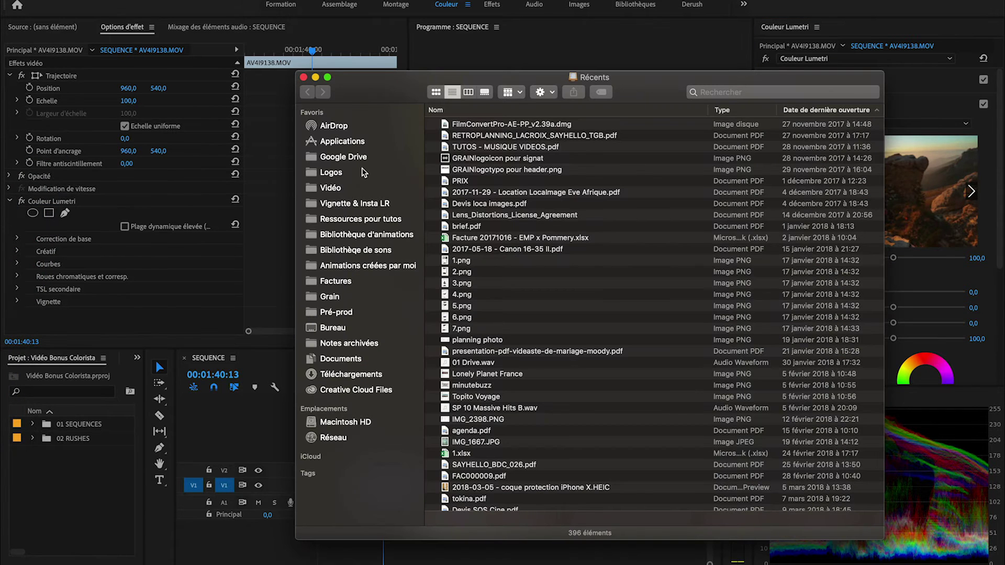
{"action": "left_click", "coordinate": [342, 143]}
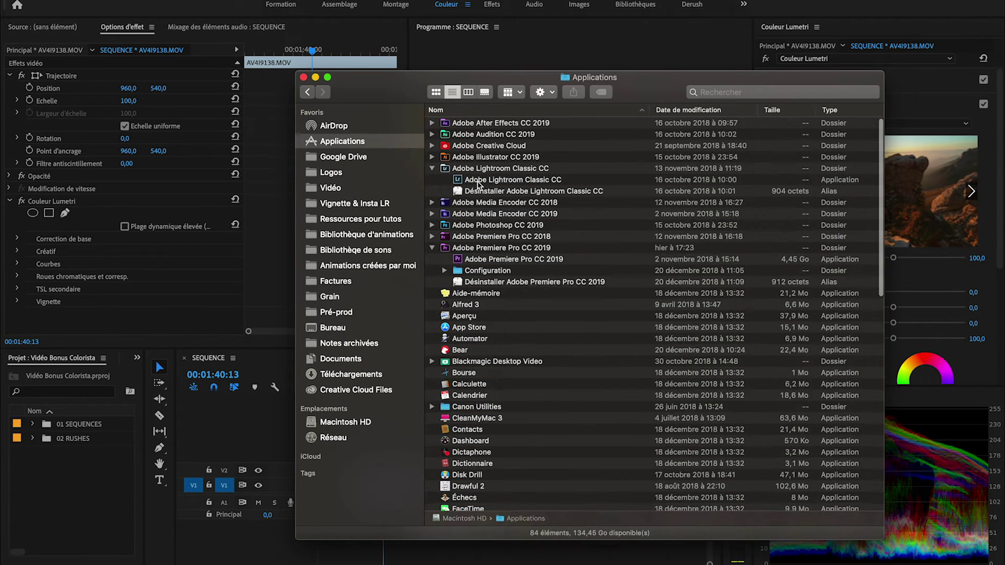
{"action": "left_click", "coordinate": [476, 260]}
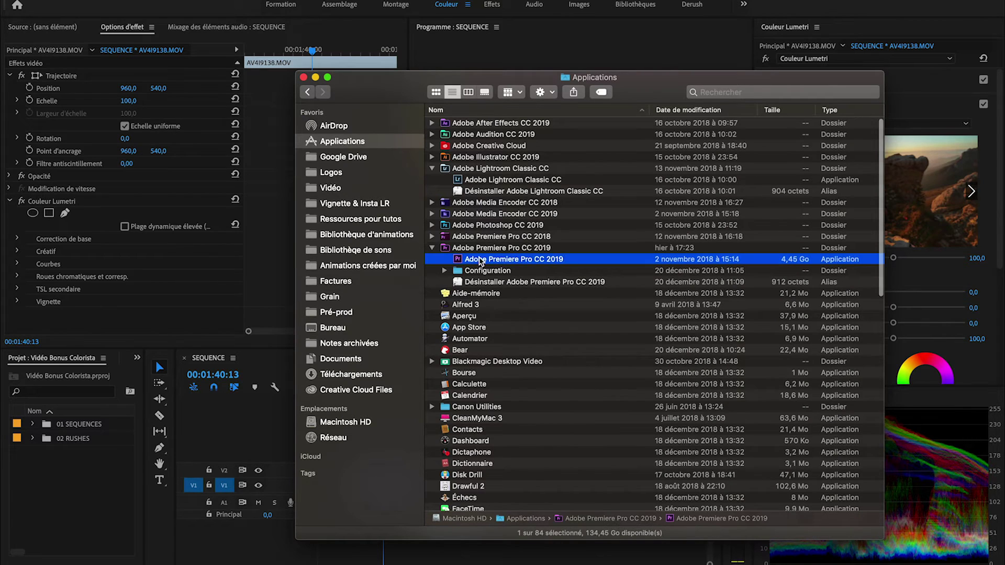
{"action": "right_click", "coordinate": [496, 262]}
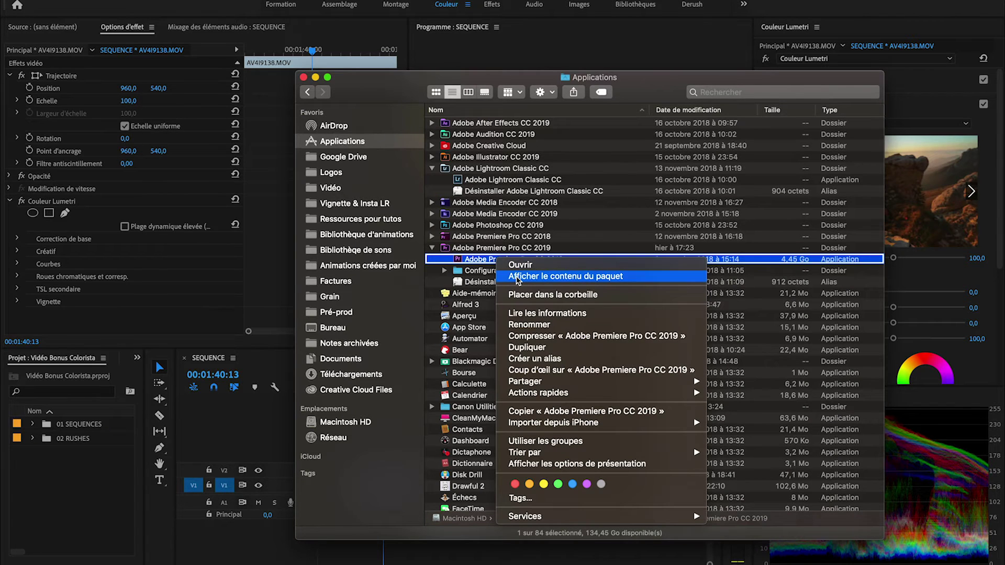
{"action": "left_click", "coordinate": [506, 279]}
{"action": "double_click", "coordinate": [450, 127]}
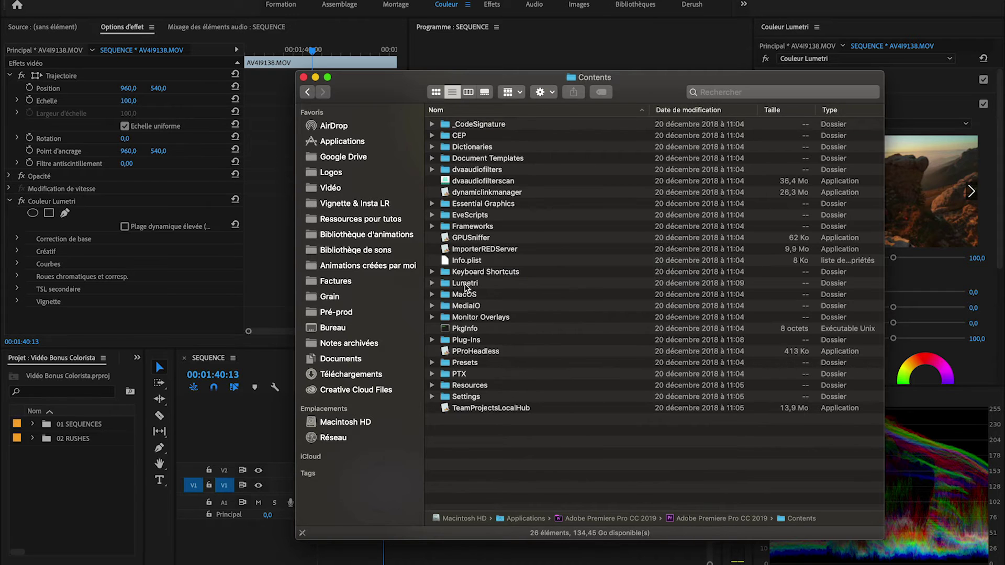
{"action": "double_click", "coordinate": [462, 283]}
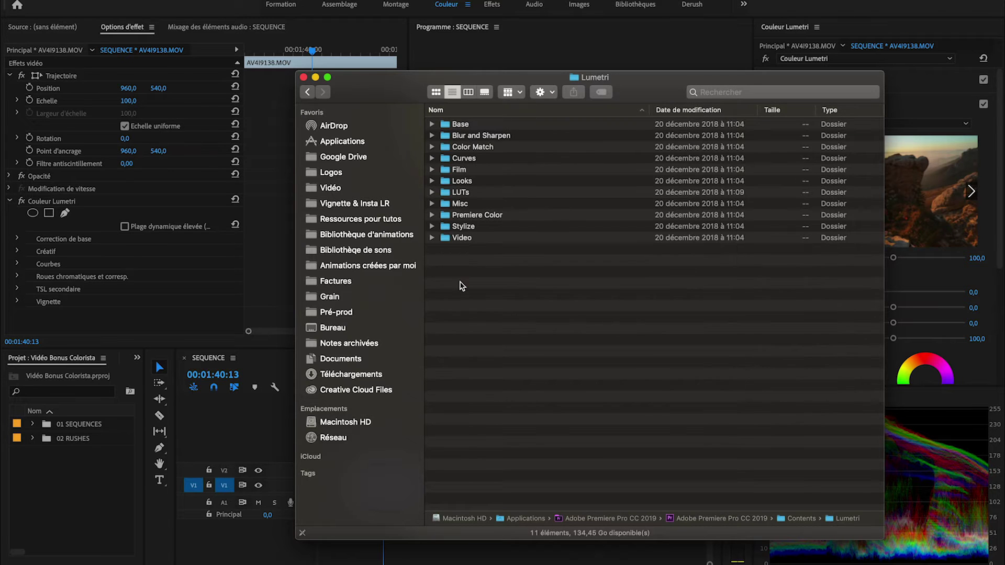
{"action": "double_click", "coordinate": [460, 192]}
Look through the LUT files in the Creative folder and close the Finder window
{"action": "scroll", "coordinate": [486, 203], "scroll_direction": "down", "scroll_amount": 15}
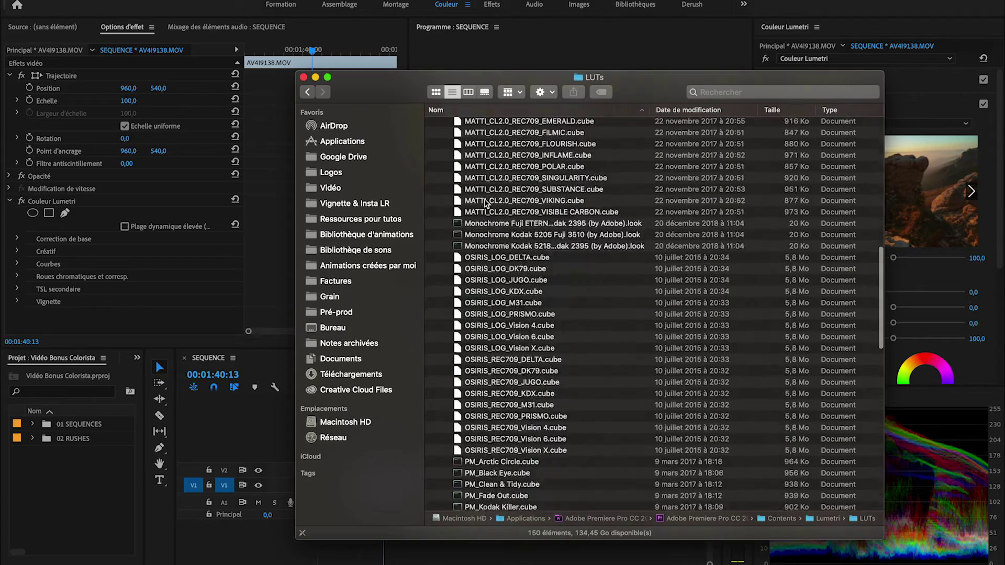
{"action": "scroll", "coordinate": [485, 203], "scroll_direction": "up", "scroll_amount": 15}
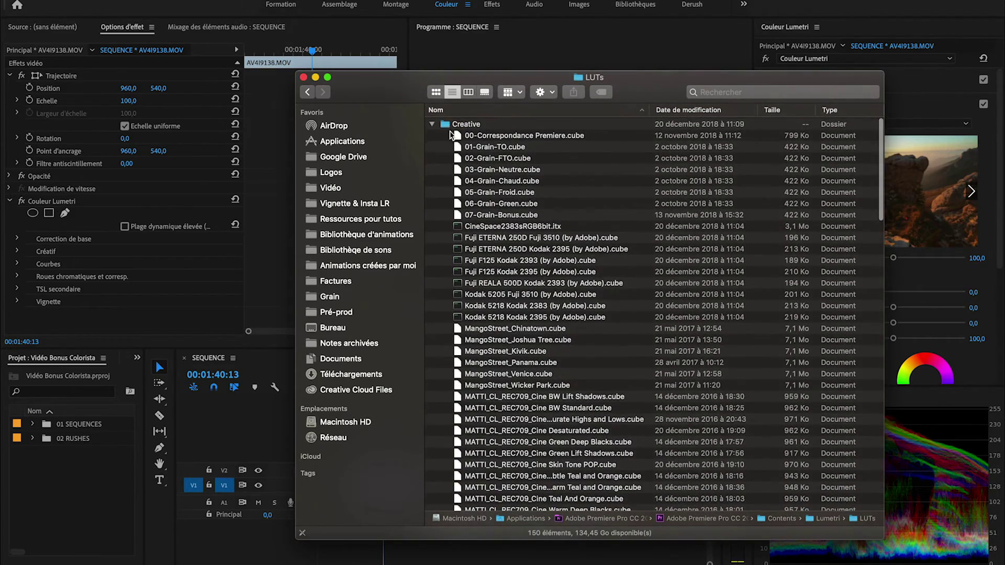
{"action": "left_click", "coordinate": [447, 127]}
{"action": "double_click", "coordinate": [447, 126]}
{"action": "scroll", "coordinate": [480, 175], "scroll_direction": "down", "scroll_amount": 20}
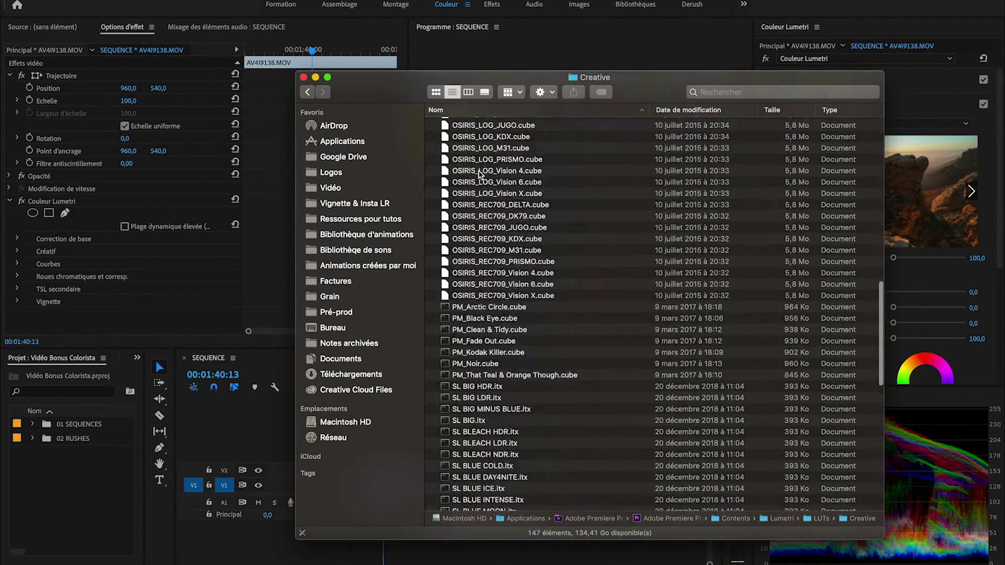
{"action": "scroll", "coordinate": [480, 175], "scroll_direction": "up", "scroll_amount": 20}
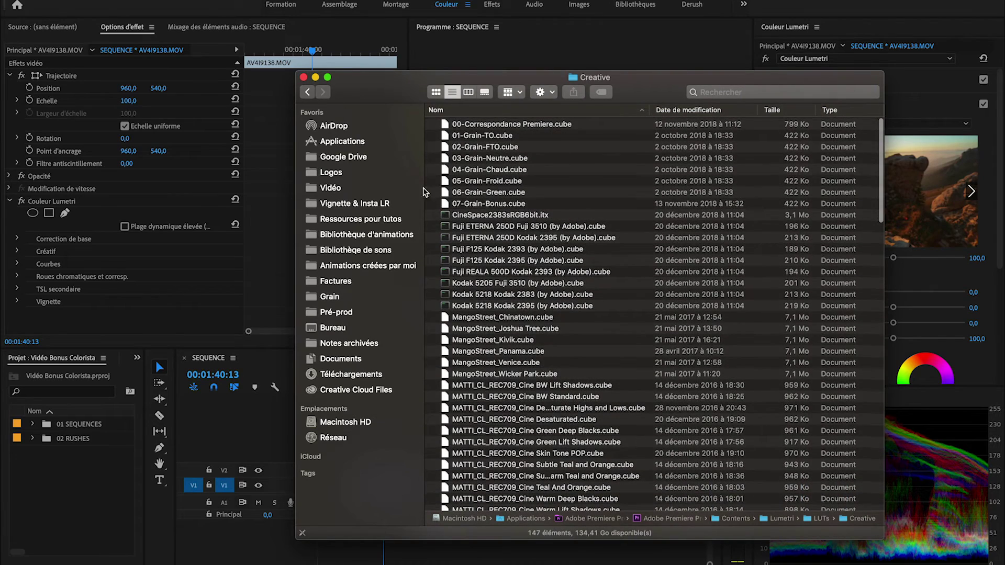
{"action": "left_click", "coordinate": [303, 77]}
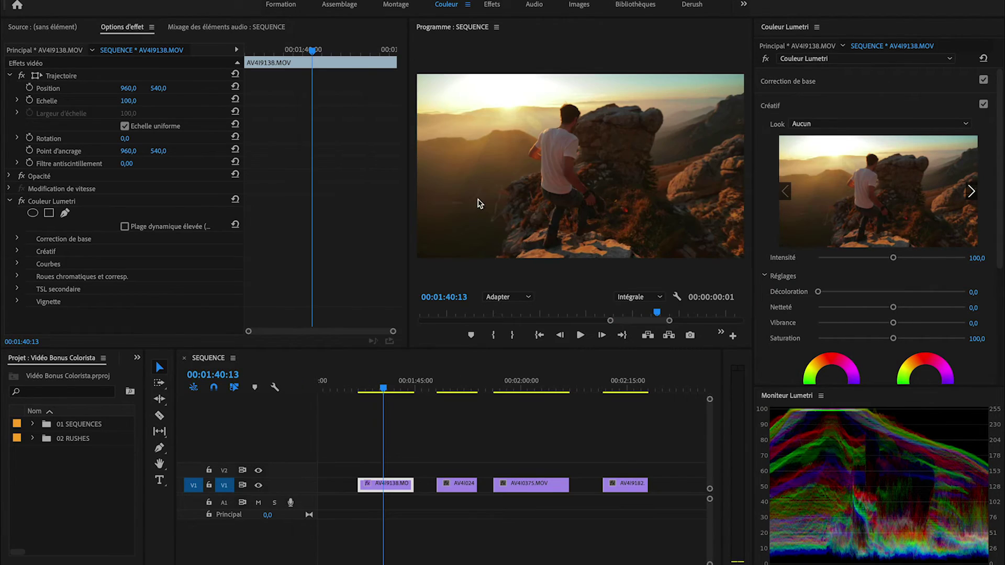
Check the list of creative looks and compare the Grain looks, including 01-Grain-TO, 03-Grain-Neutre and 04-Grain-Chaud, in the Créatif preview
{"action": "left_click", "coordinate": [823, 125]}
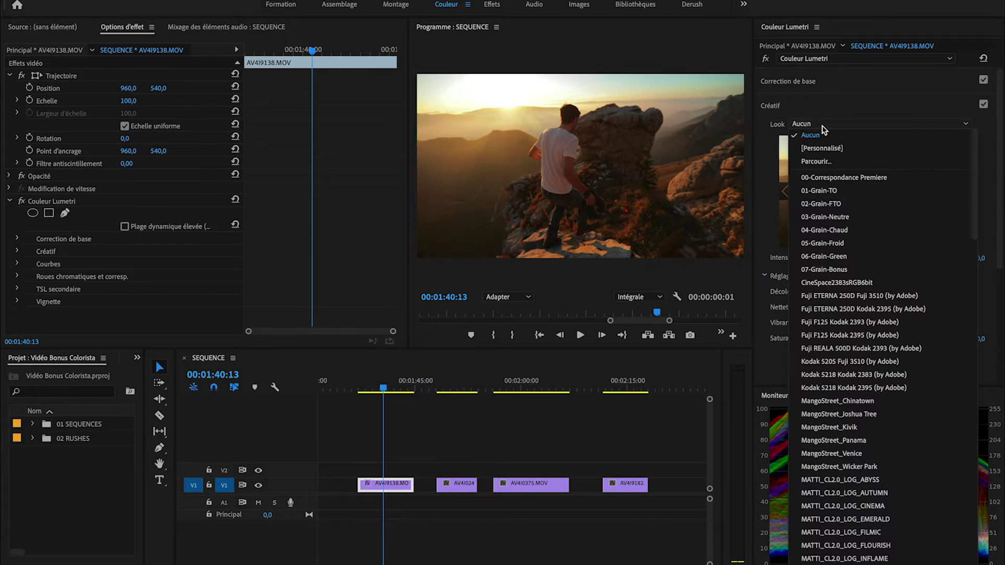
{"action": "left_click", "coordinate": [833, 159]}
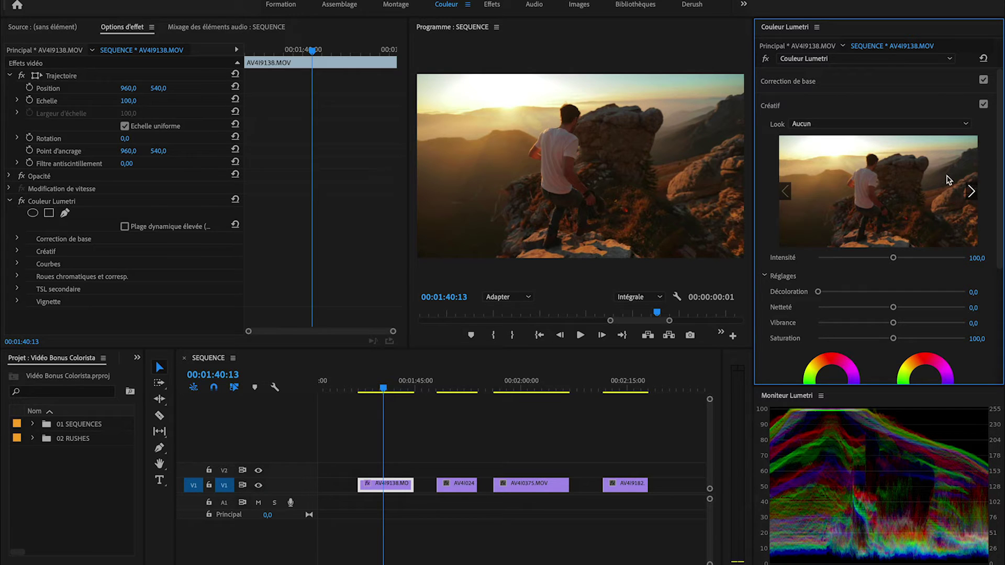
{"action": "left_click", "coordinate": [969, 197]}
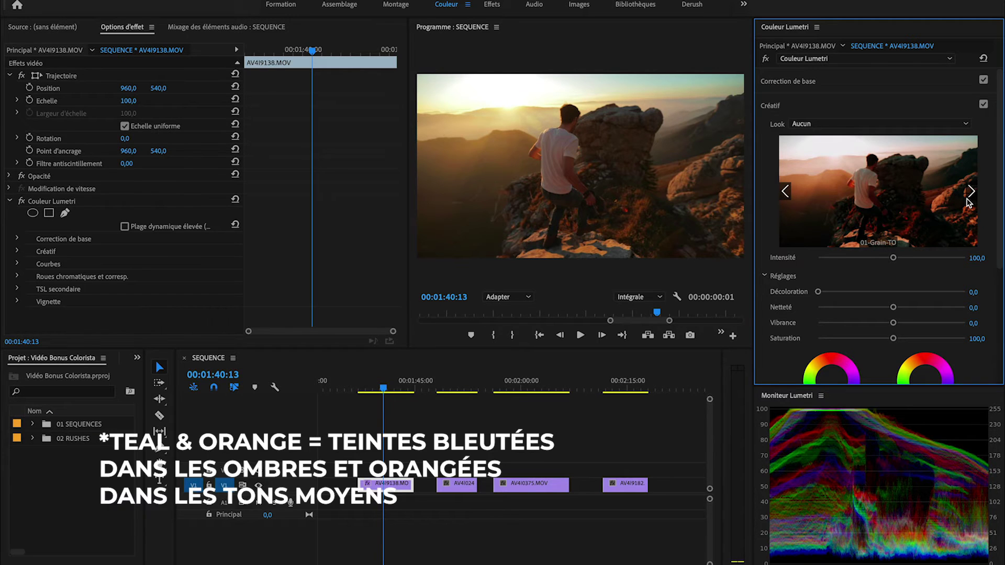
{"action": "left_click", "coordinate": [971, 194]}
{"action": "left_click", "coordinate": [970, 191]}
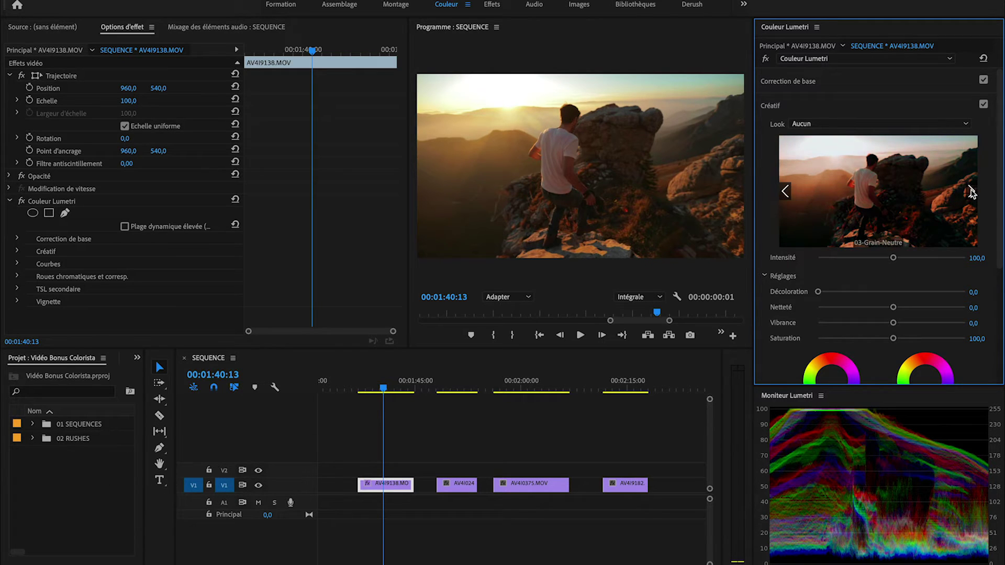
{"action": "left_click", "coordinate": [971, 192]}
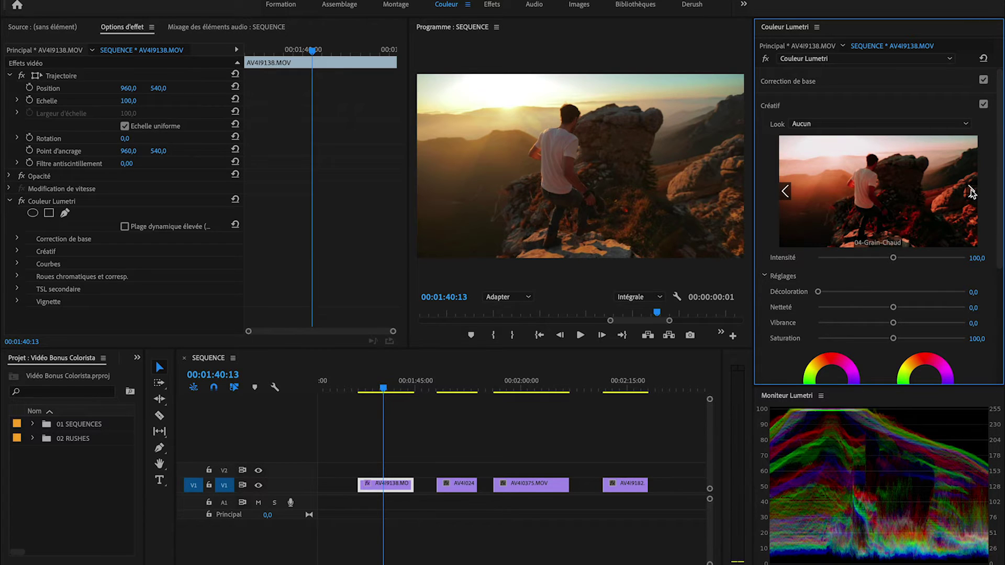
{"action": "left_click", "coordinate": [972, 193]}
{"action": "left_click", "coordinate": [971, 193]}
{"action": "left_click", "coordinate": [784, 193]}
{"action": "left_click", "coordinate": [784, 193]}
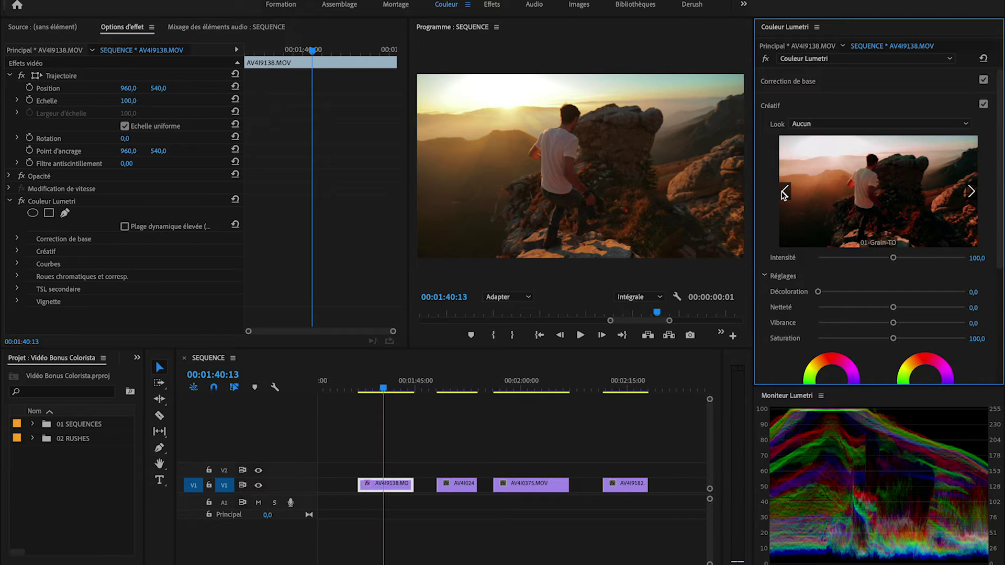
Apply the 02-Grain-FTO look to the clip and lower its Intensité to 30
{"action": "left_click", "coordinate": [971, 193]}
{"action": "left_click", "coordinate": [971, 193]}
{"action": "left_click", "coordinate": [786, 192]}
{"action": "left_click", "coordinate": [923, 205]}
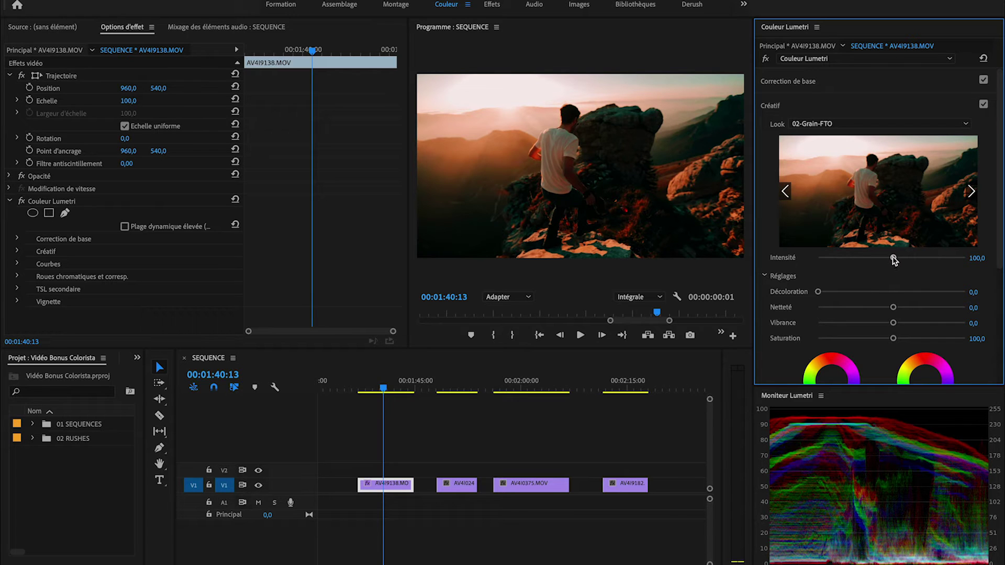
{"action": "left_click_drag", "start_coordinate": [893, 260], "coordinate": [840, 268]}
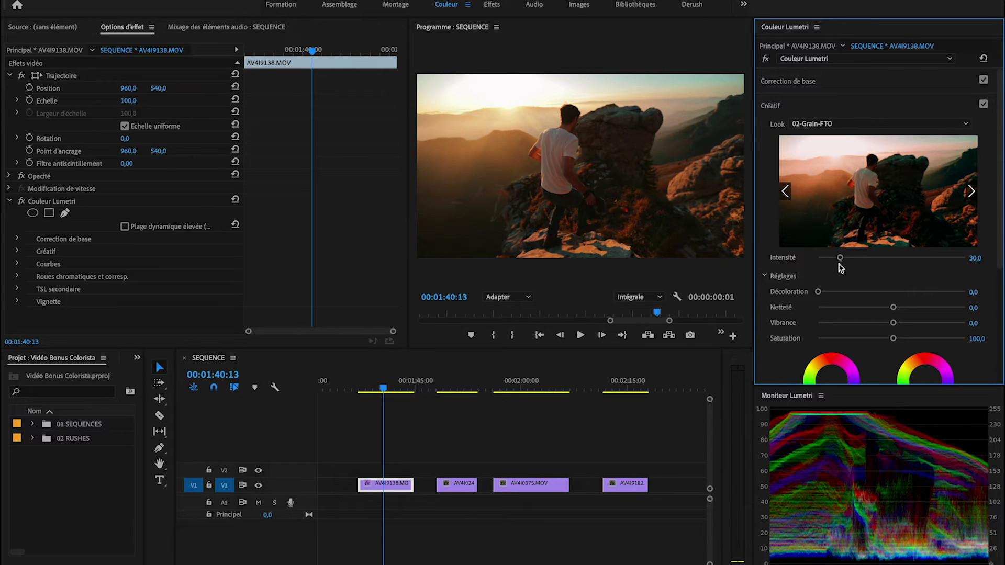
Compare the clip with the Créatif correction switched off and on, leaving it enabled
{"action": "left_click", "coordinate": [983, 105]}
{"action": "left_click", "coordinate": [983, 105]}
{"action": "left_click", "coordinate": [984, 105]}
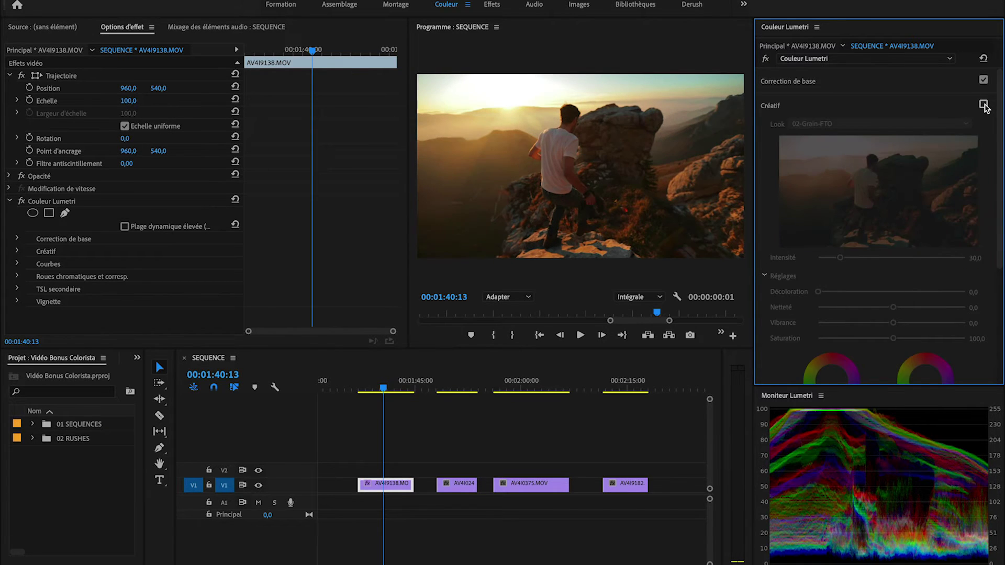
{"action": "left_click", "coordinate": [984, 105]}
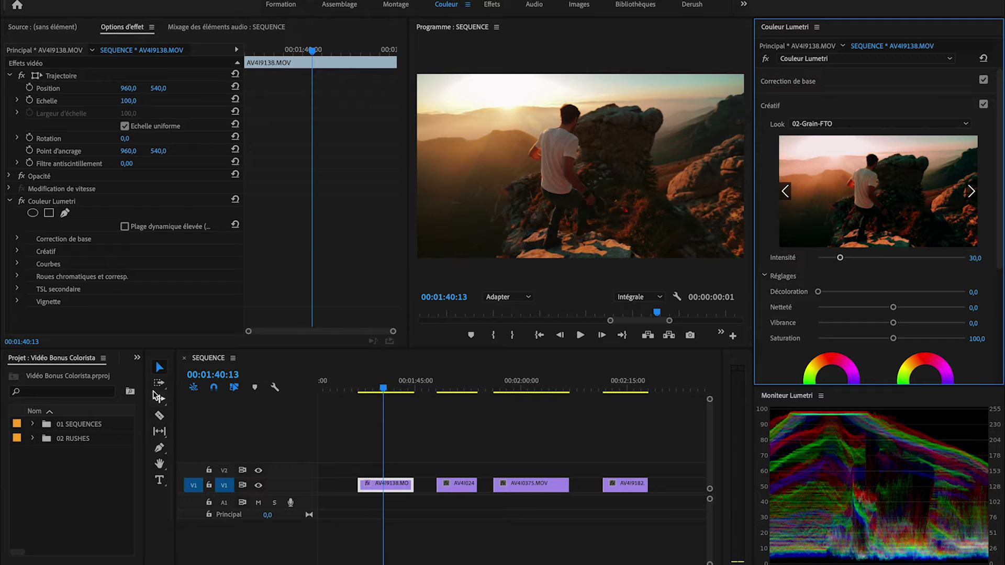
Widen the project panel group, view the Correction de base settings and collapse them again in Couleur Lumetri
{"action": "left_click_drag", "start_coordinate": [143, 385], "coordinate": [204, 385]}
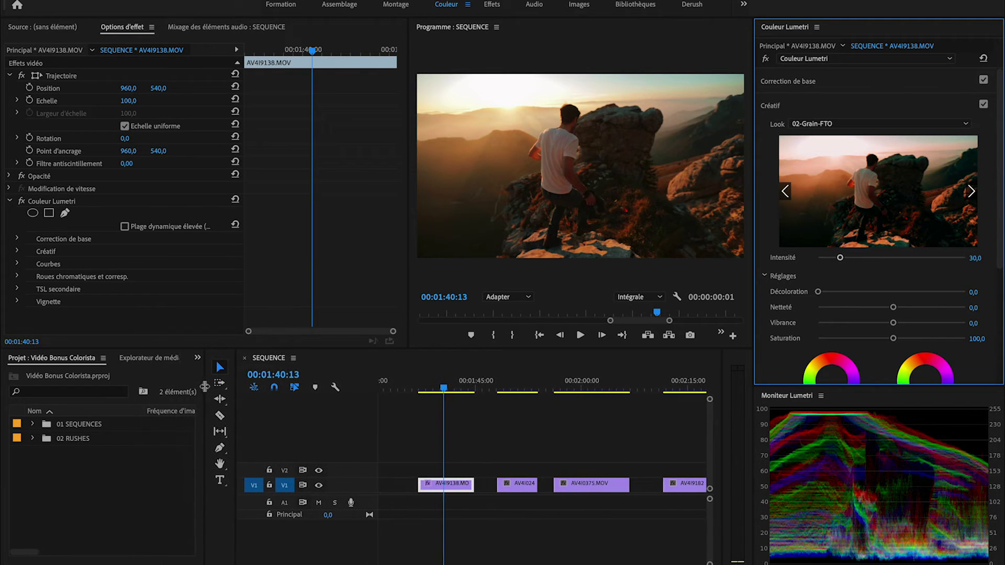
{"action": "left_click", "coordinate": [820, 82]}
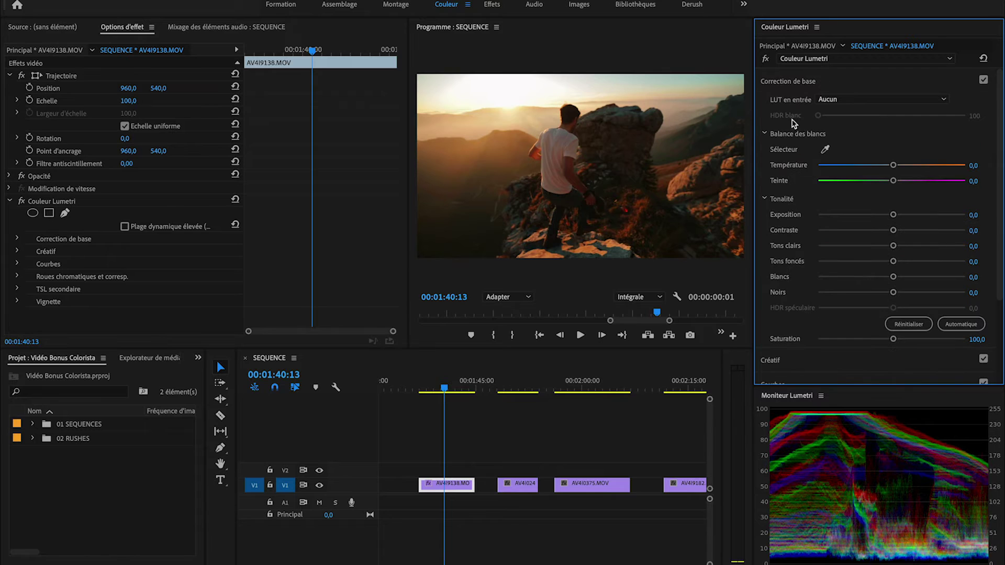
{"action": "left_click", "coordinate": [816, 82]}
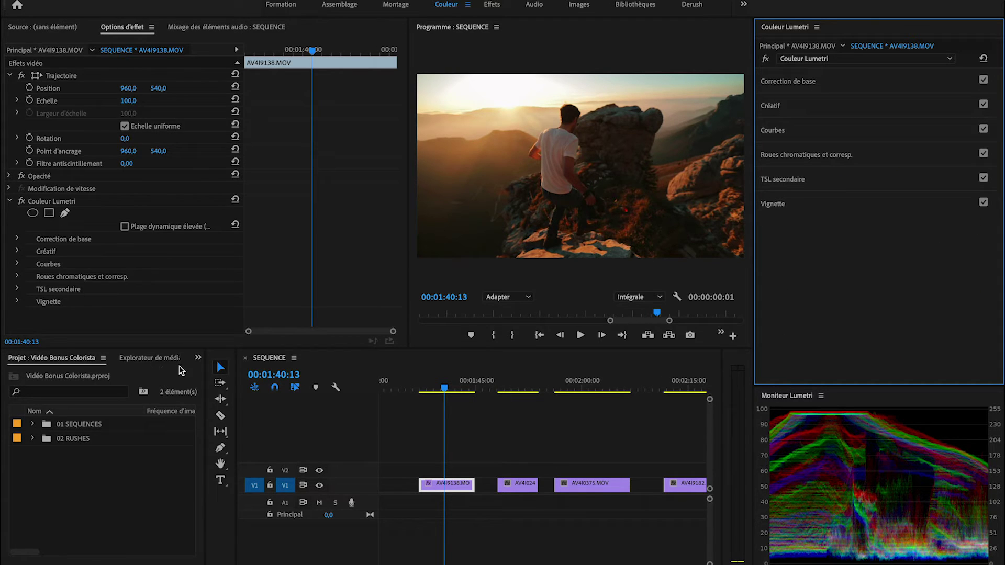
Search the Effets panel for "colorista" and apply the Colorista IV effect to the clip AV4I9138.MOV
{"action": "left_click", "coordinate": [198, 357]}
{"action": "left_click", "coordinate": [212, 425]}
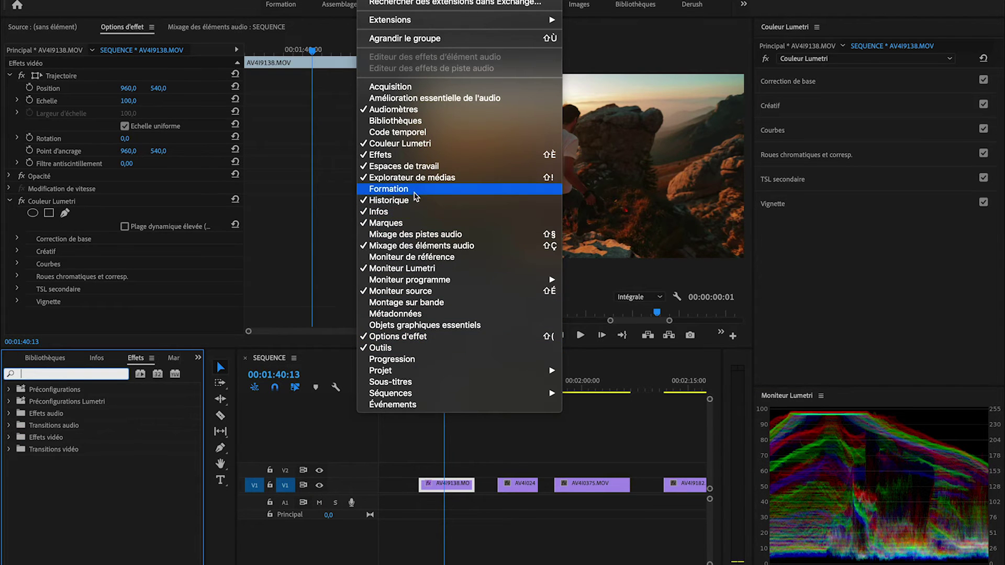
{"action": "left_click", "coordinate": [404, 154]}
{"action": "type", "text": "colorista"}
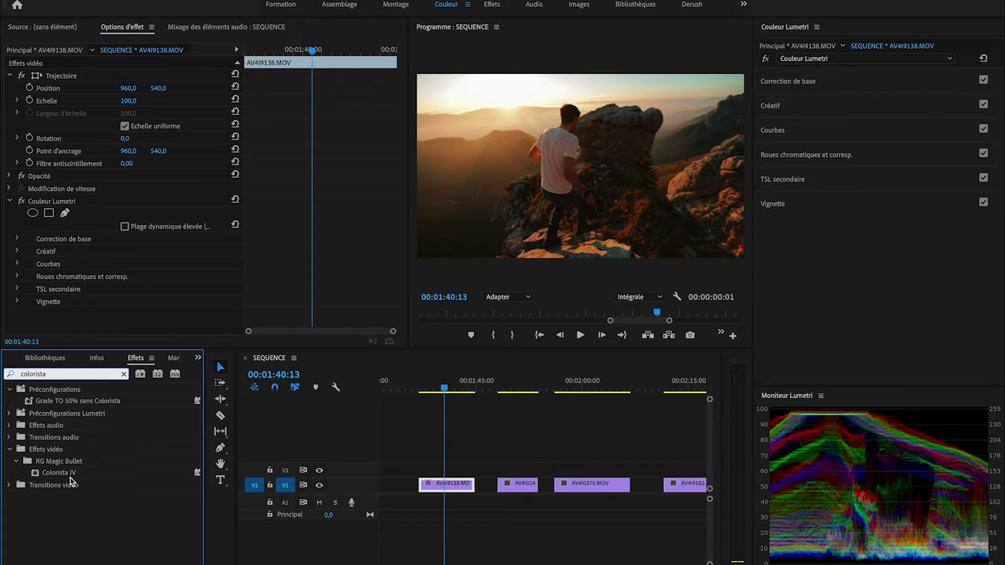
{"action": "left_click", "coordinate": [69, 474]}
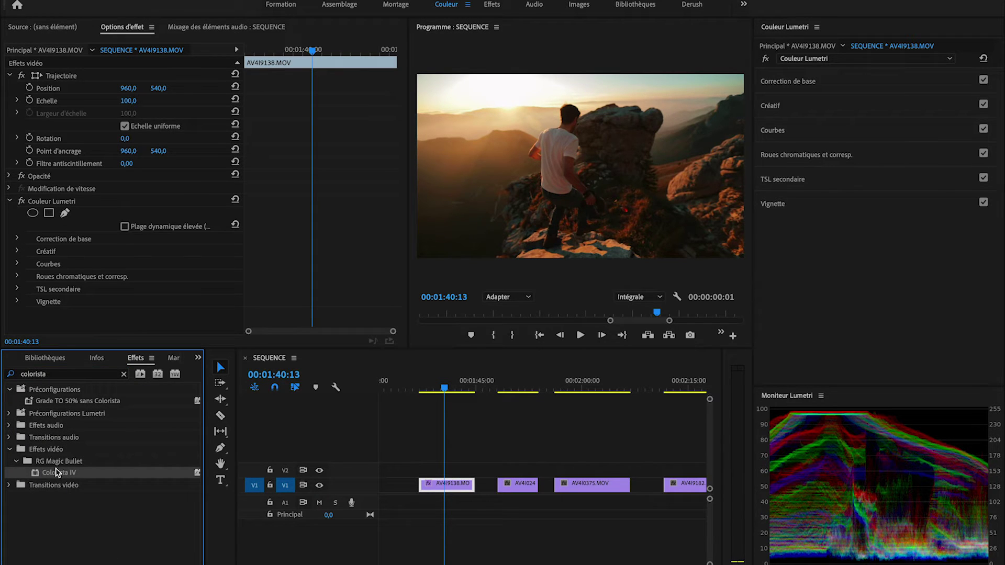
{"action": "left_click_drag", "start_coordinate": [37, 473], "coordinate": [451, 490]}
Collapse the Couleur Lumetri effect, then make the Options d'effet panel taller and narrower around the Colorista IV 3-Way wheels
{"action": "scroll", "coordinate": [298, 225], "scroll_direction": "down", "scroll_amount": 3}
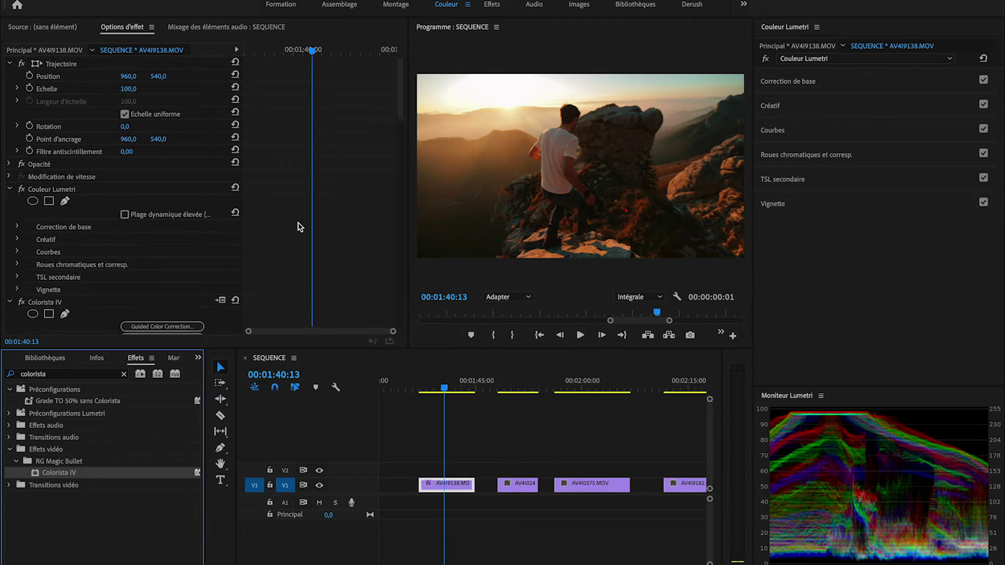
{"action": "scroll", "coordinate": [338, 188], "scroll_direction": "down", "scroll_amount": 1}
{"action": "left_click", "coordinate": [9, 93]}
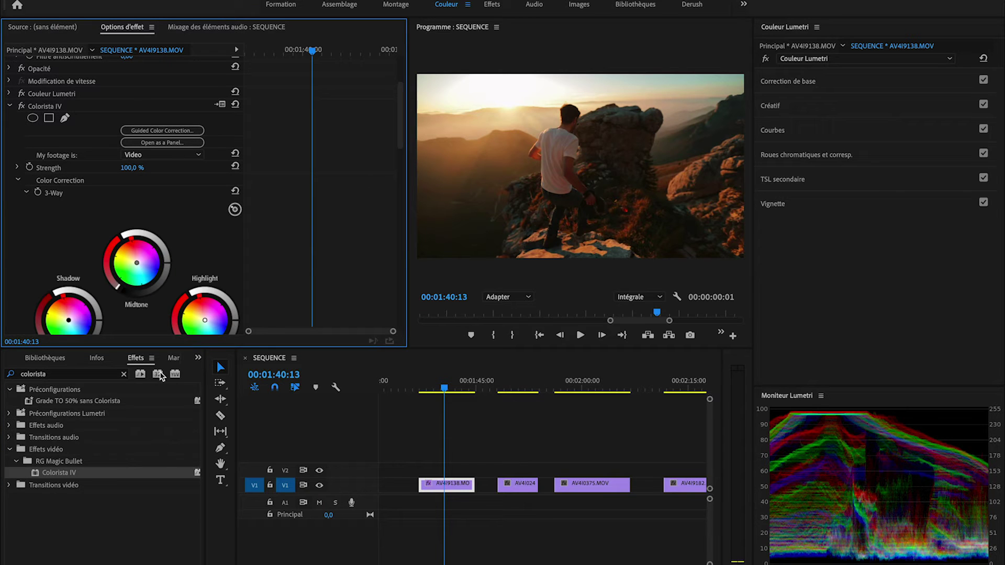
{"action": "left_click_drag", "start_coordinate": [217, 350], "coordinate": [216, 443]}
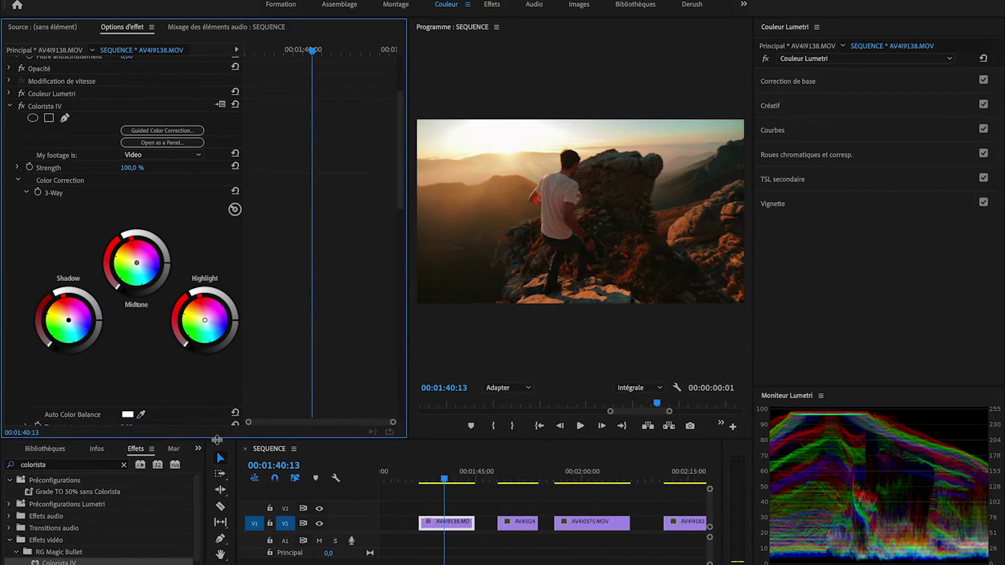
{"action": "scroll", "coordinate": [399, 219], "scroll_direction": "down", "scroll_amount": 3}
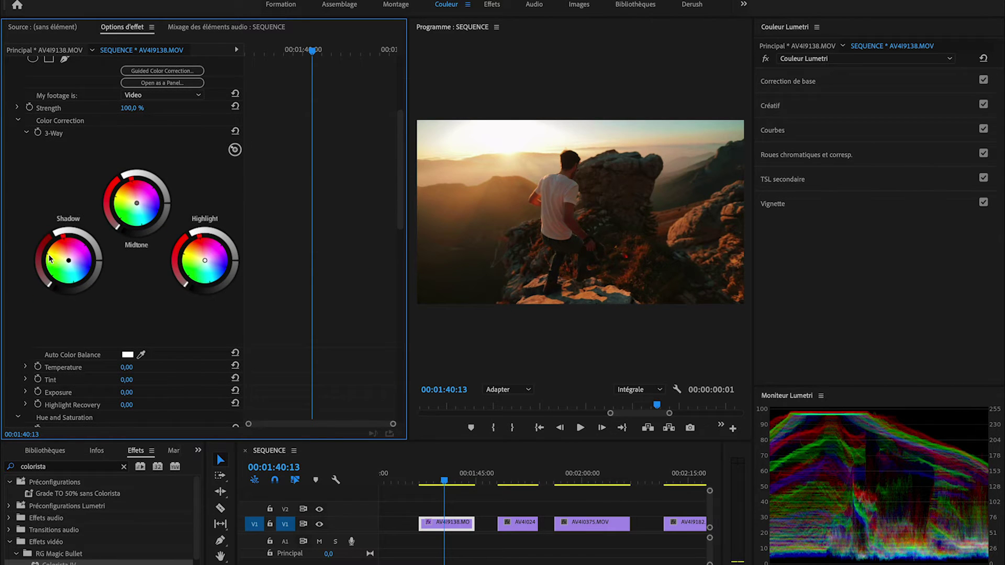
{"action": "left_click_drag", "start_coordinate": [407, 220], "coordinate": [350, 220]}
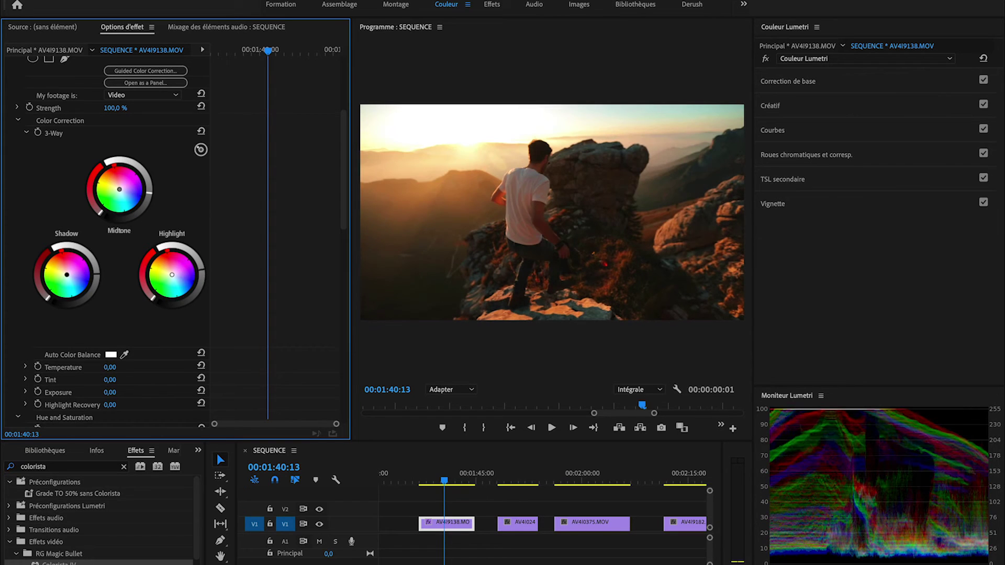
Shift the Colorista IV 3-Way highlights slightly towards magenta, and the midtones and shadows slightly towards red-orange
{"action": "left_click_drag", "start_coordinate": [172, 274], "coordinate": [169, 272]}
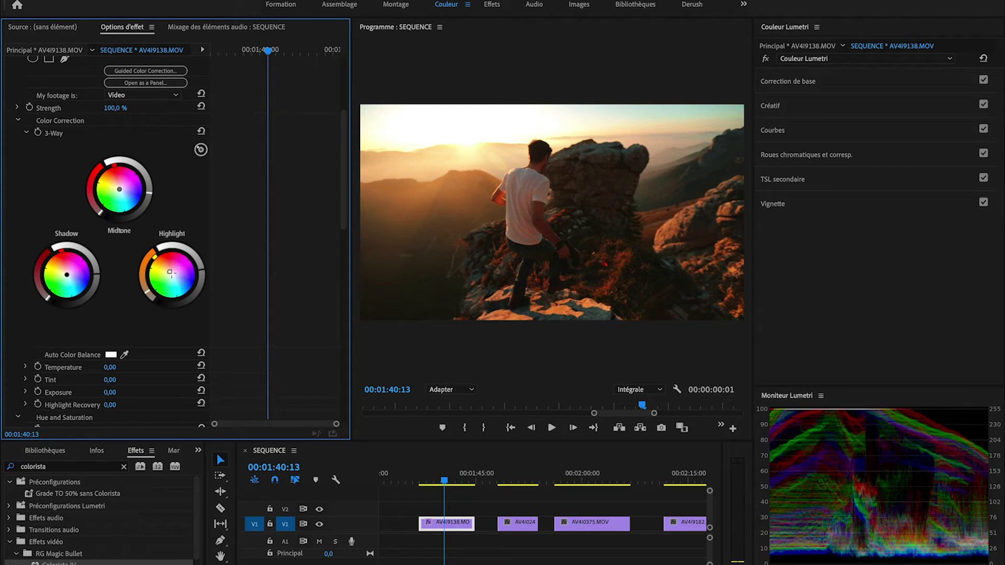
{"action": "left_click_drag", "start_coordinate": [169, 272], "coordinate": [174, 271]}
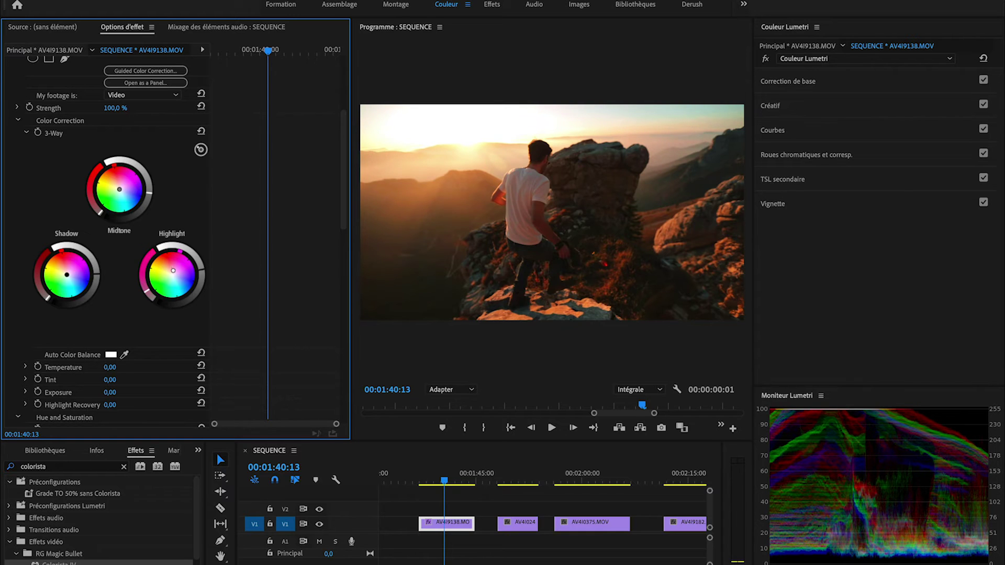
{"action": "left_click_drag", "start_coordinate": [119, 190], "coordinate": [118, 187]}
{"action": "left_click_drag", "start_coordinate": [66, 274], "coordinate": [65, 271]}
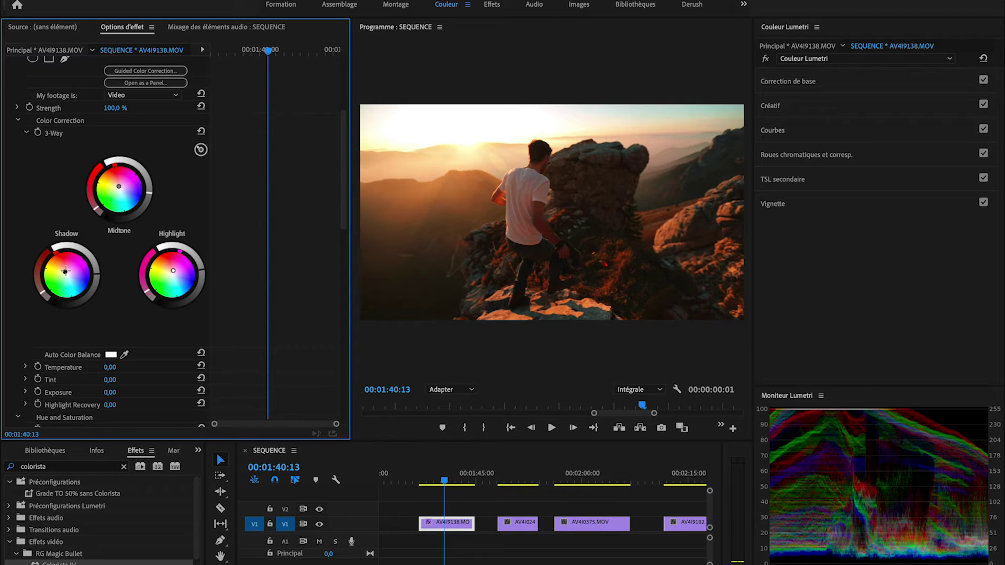
Reset the Colorista IV 3-Way wheels, slightly darken the highlights and slightly brighten the midtones
{"action": "left_click", "coordinate": [200, 149]}
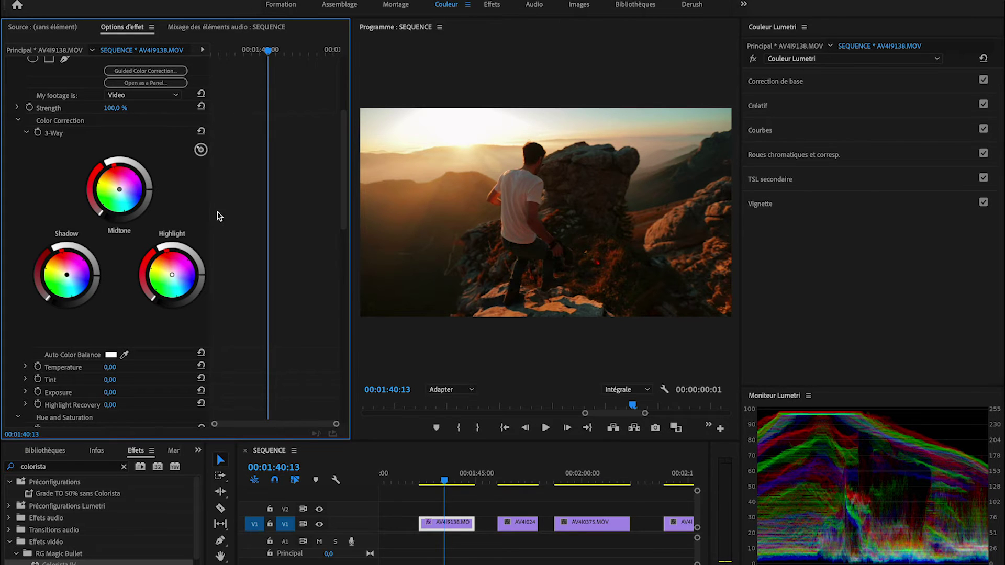
{"action": "scroll", "coordinate": [220, 216], "scroll_direction": "up", "scroll_amount": 3}
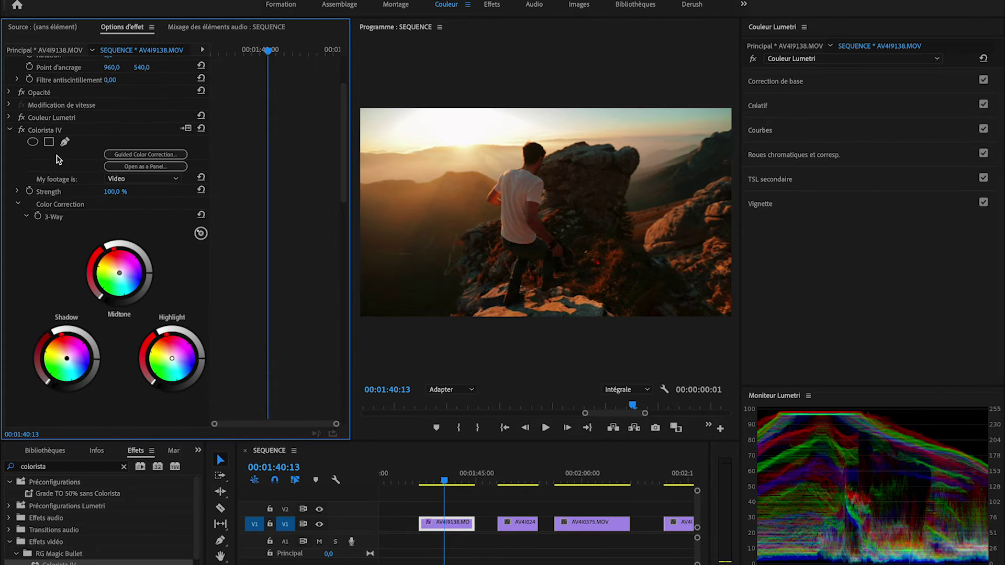
{"action": "left_click", "coordinate": [23, 132]}
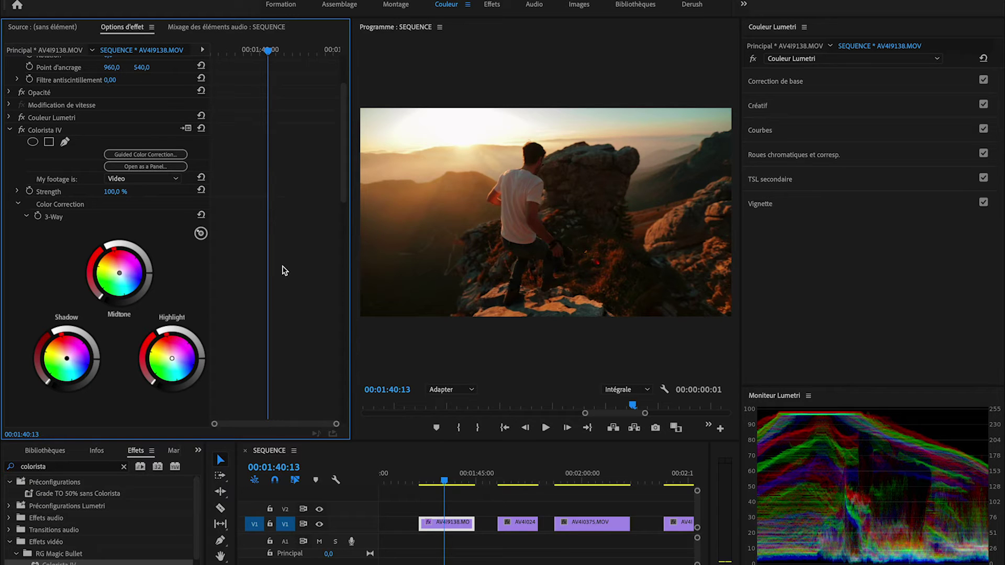
{"action": "left_click_drag", "start_coordinate": [201, 360], "coordinate": [202, 361]}
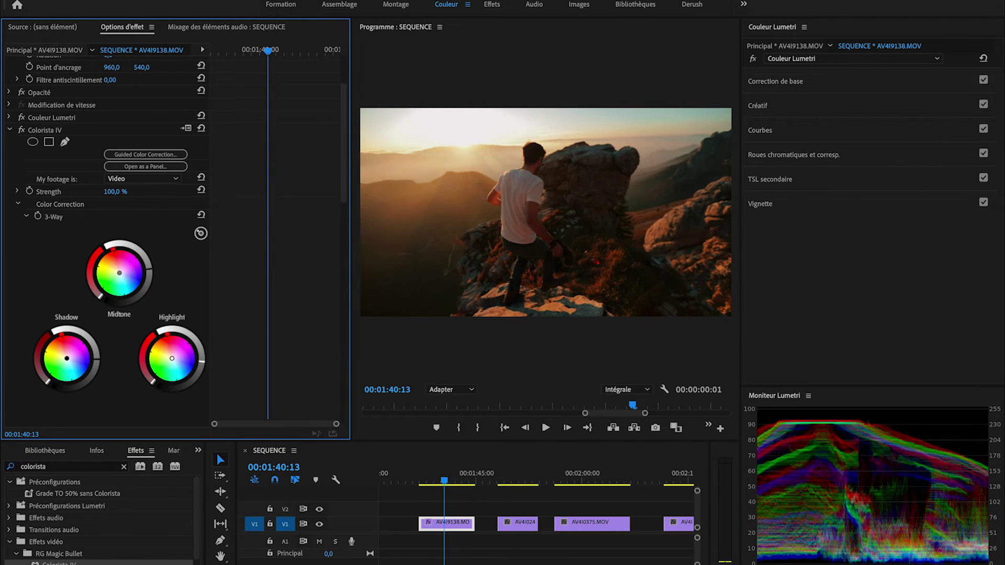
{"action": "left_click_drag", "start_coordinate": [148, 265], "coordinate": [346, 236]}
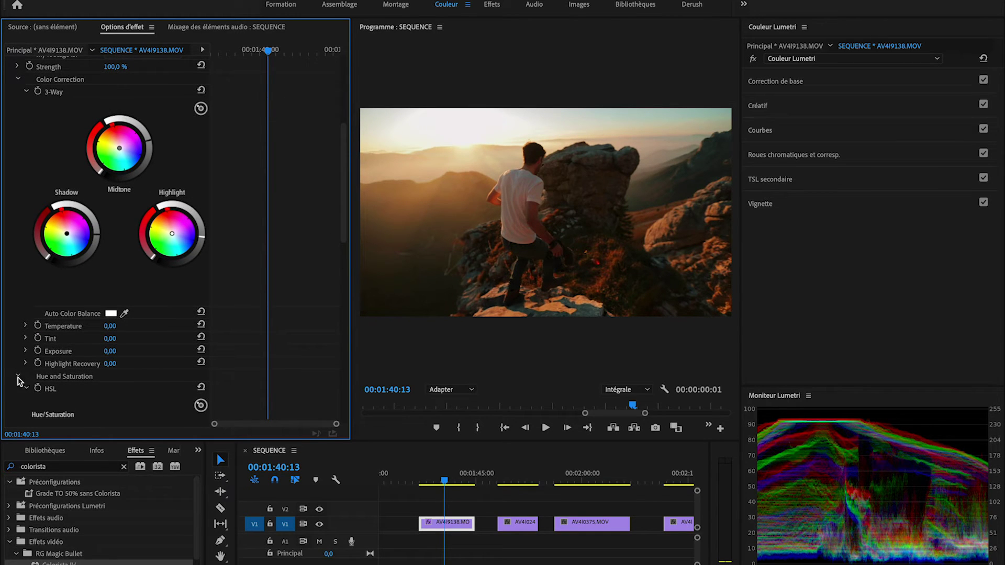
Try a Colorista IV HSL Saturation of 20 and settle on 10
{"action": "left_click_drag", "start_coordinate": [344, 240], "coordinate": [336, 325]}
{"action": "left_click", "coordinate": [110, 371]}
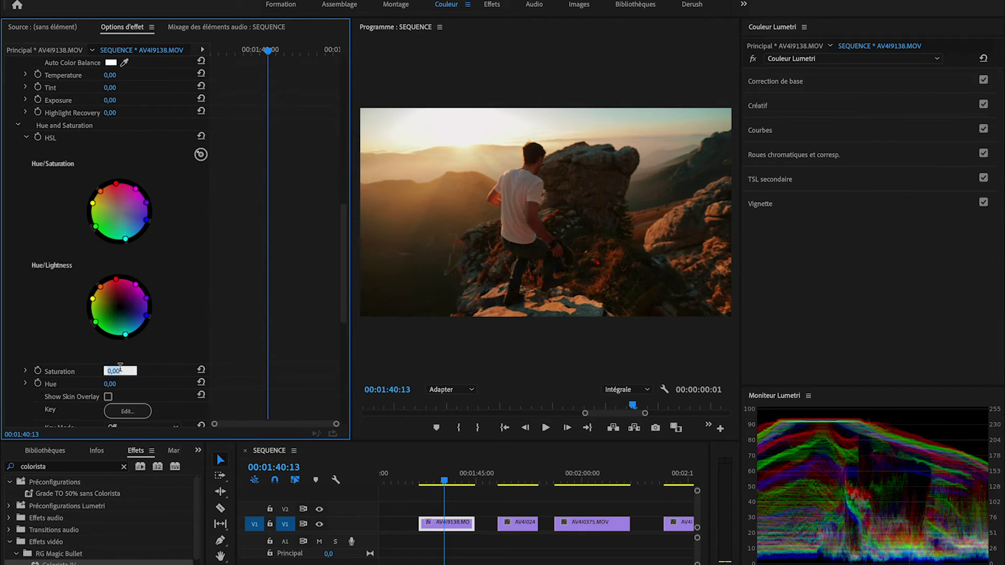
{"action": "type", "text": "20"}
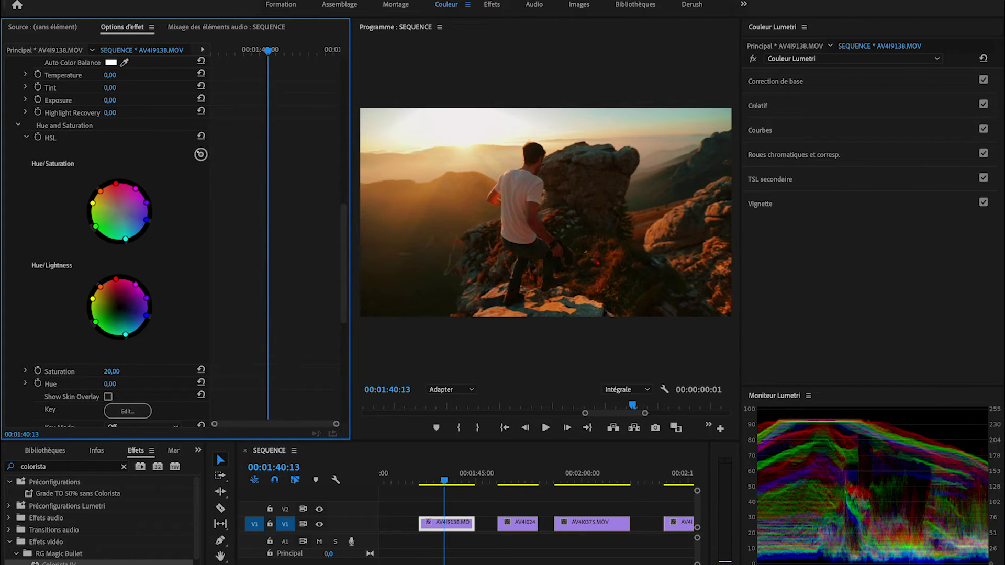
{"action": "key", "text": "Return"}
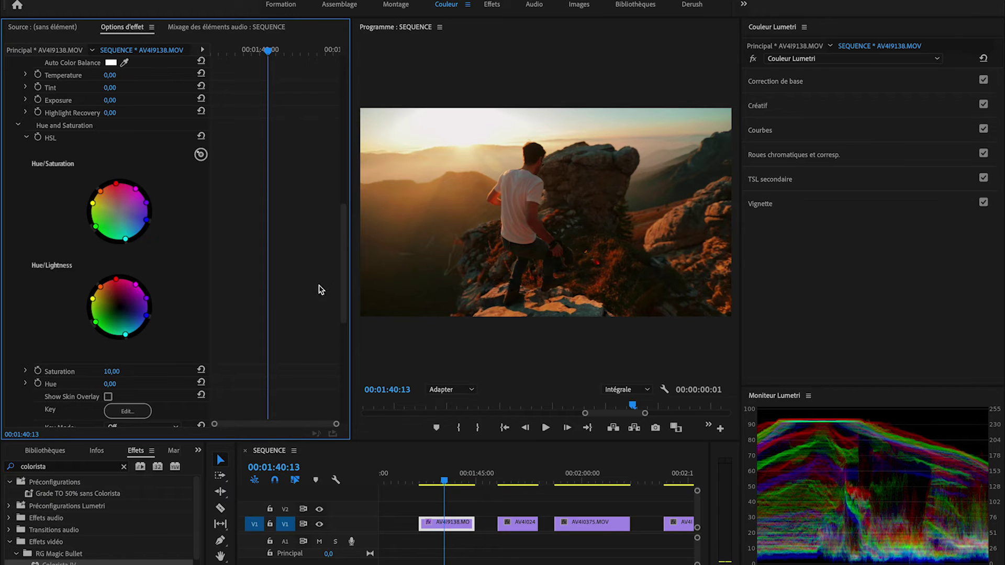
Shift the Colorista IV 3-Way shadows slightly towards blue and nudge the midtones slightly towards orange
{"action": "left_click_drag", "start_coordinate": [344, 283], "coordinate": [347, 197]}
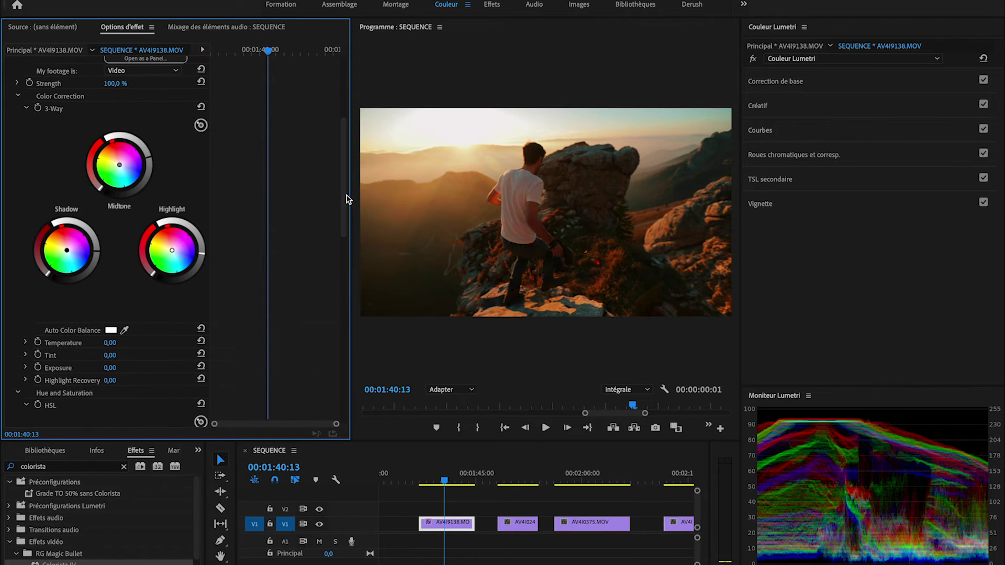
{"action": "mouse_move", "coordinate": [350, 241]}
{"action": "left_mouse_down"}
{"action": "mouse_move", "coordinate": [288, 241]}
{"action": "mouse_move", "coordinate": [348, 251]}
{"action": "left_mouse_up"}
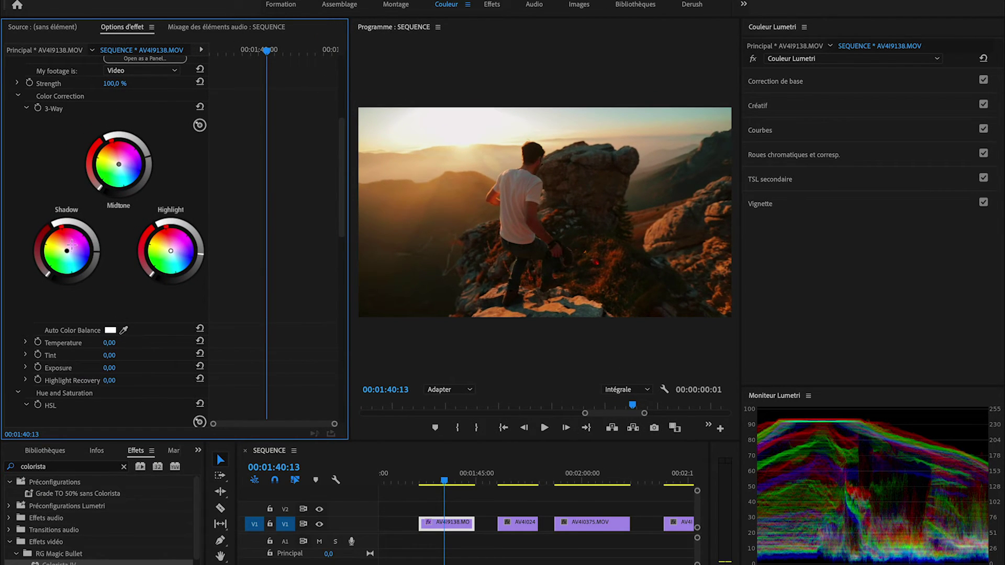
{"action": "left_click_drag", "start_coordinate": [66, 251], "coordinate": [69, 254]}
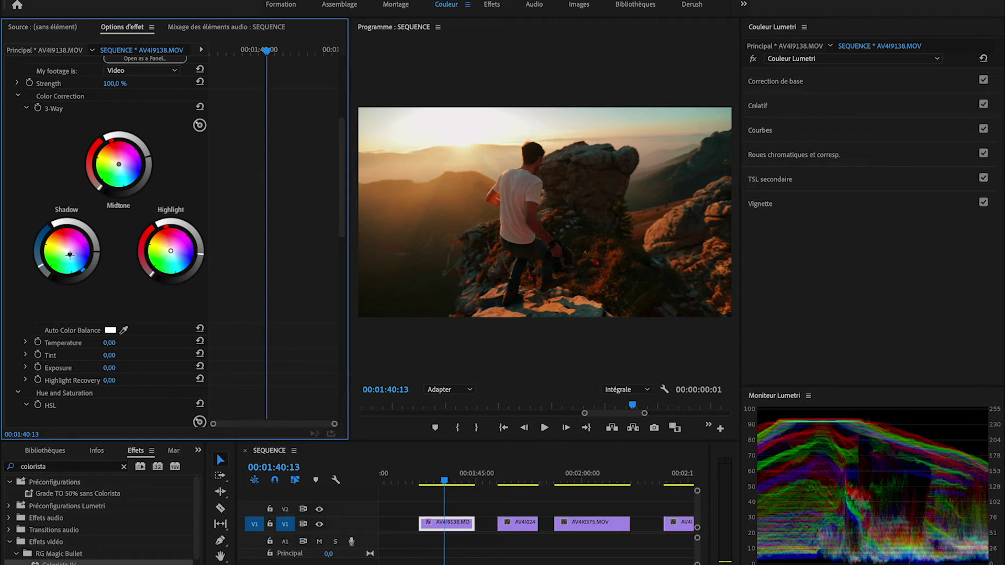
{"action": "left_click_drag", "start_coordinate": [119, 164], "coordinate": [118, 163]}
Collapse the Color Correction, Hue and Saturation, and Structure and Lighting groups of Colorista IV
{"action": "left_click", "coordinate": [17, 96]}
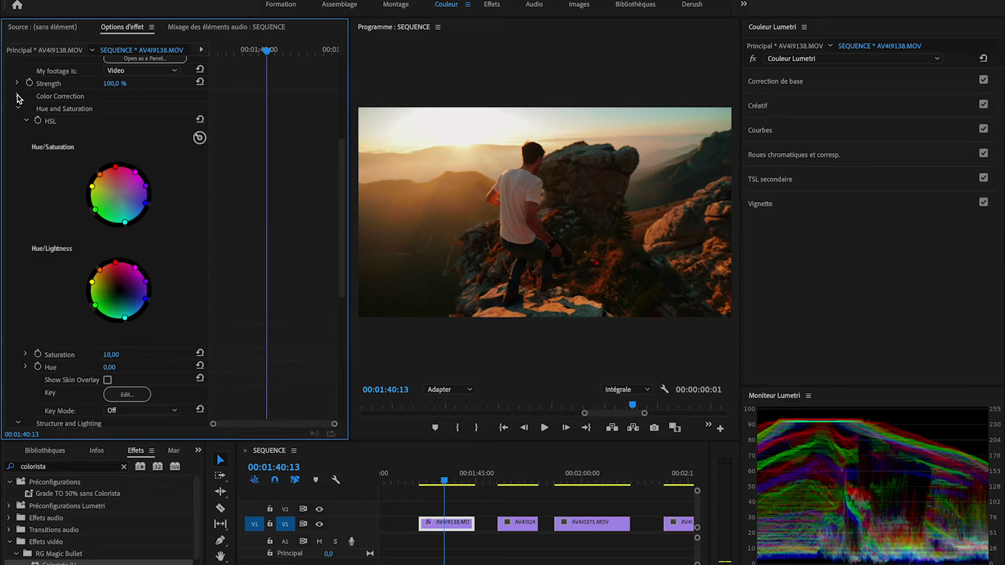
{"action": "left_click", "coordinate": [18, 109]}
{"action": "scroll", "coordinate": [21, 135], "scroll_direction": "up", "scroll_amount": 4}
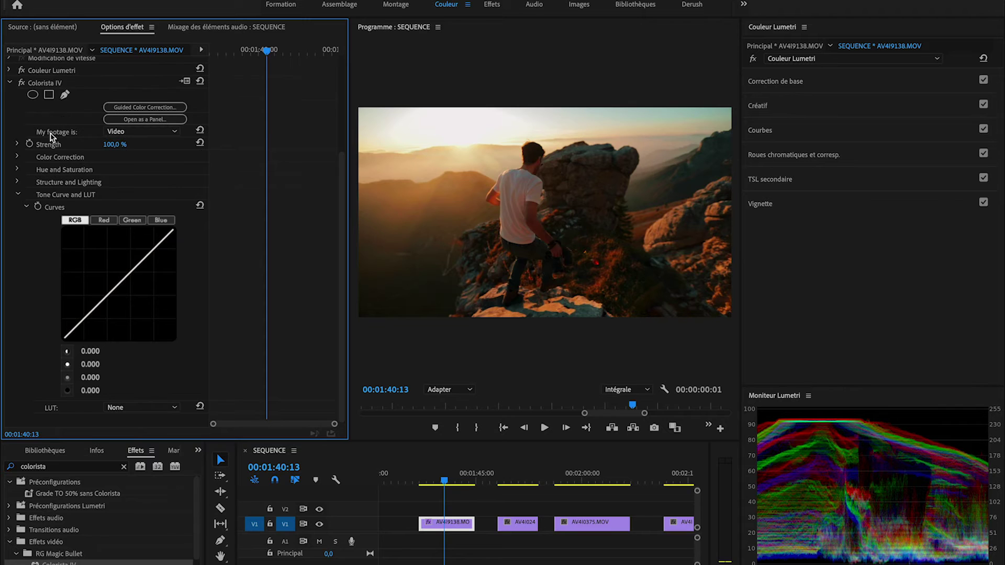
Compare AV4I9138.MOV with Colorista IV and Couleur Lumetri switched off and on, and play back part of the graded clip
{"action": "left_click", "coordinate": [22, 134]}
{"action": "left_click", "coordinate": [22, 121]}
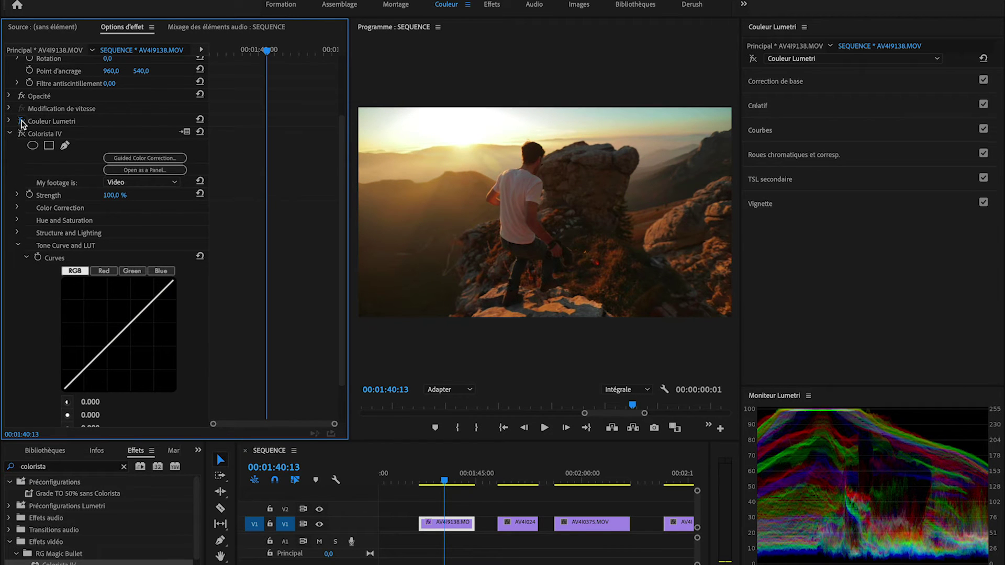
{"action": "left_click", "coordinate": [21, 121]}
{"action": "left_click", "coordinate": [23, 135]}
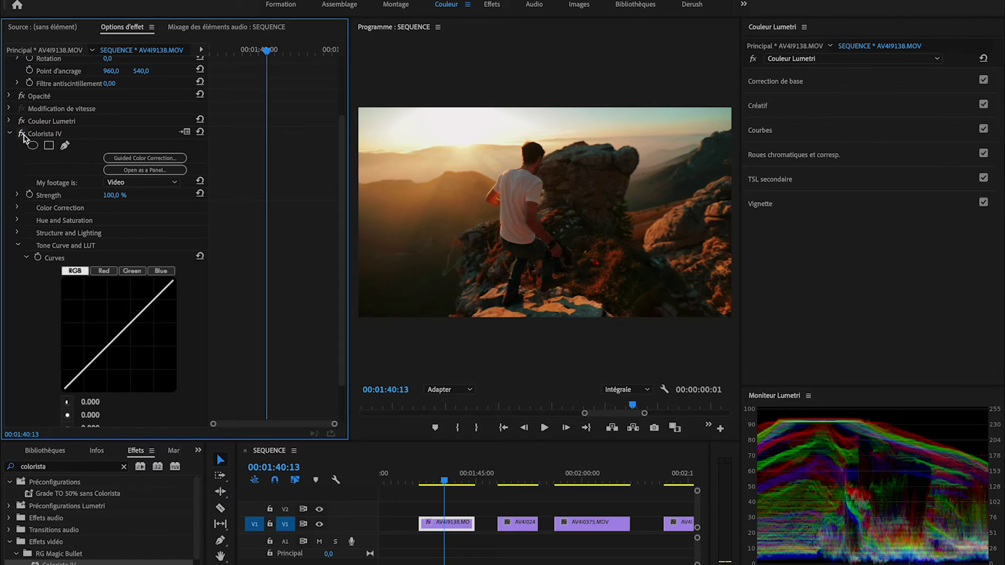
{"action": "left_click", "coordinate": [434, 478]}
{"action": "key", "text": "space"}
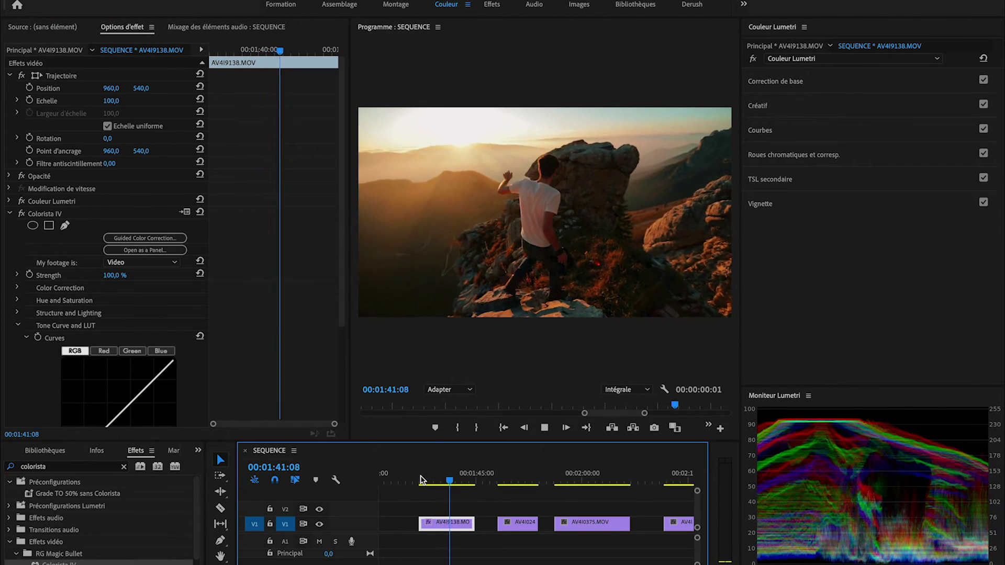
{"action": "left_click", "coordinate": [156, 253]}
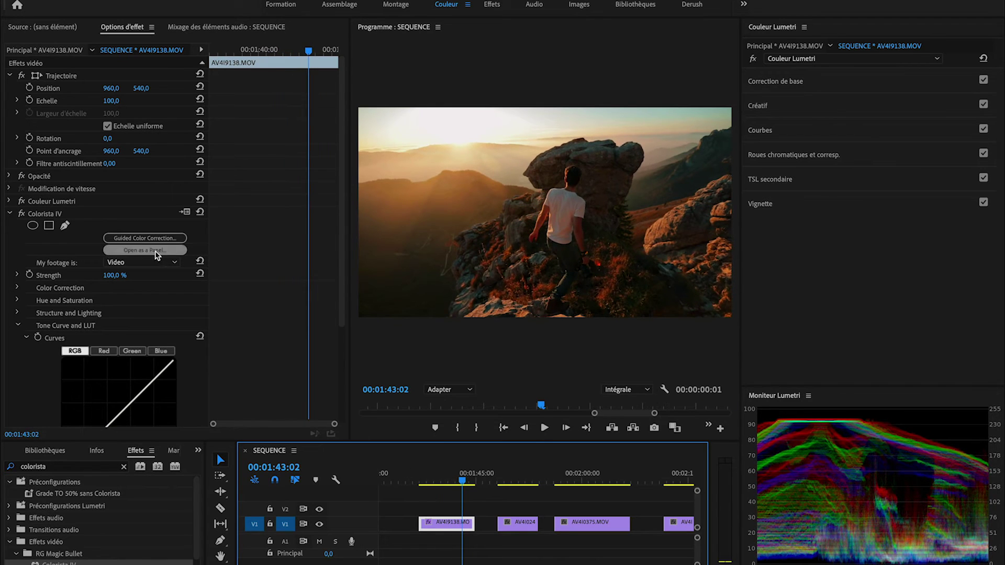
{"action": "left_click", "coordinate": [22, 201]}
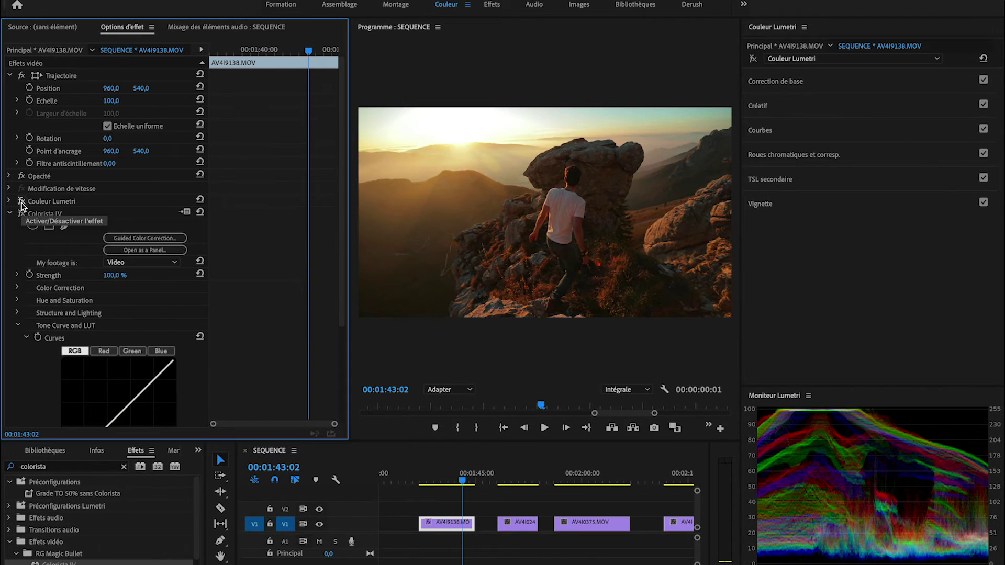
{"action": "left_click", "coordinate": [21, 202]}
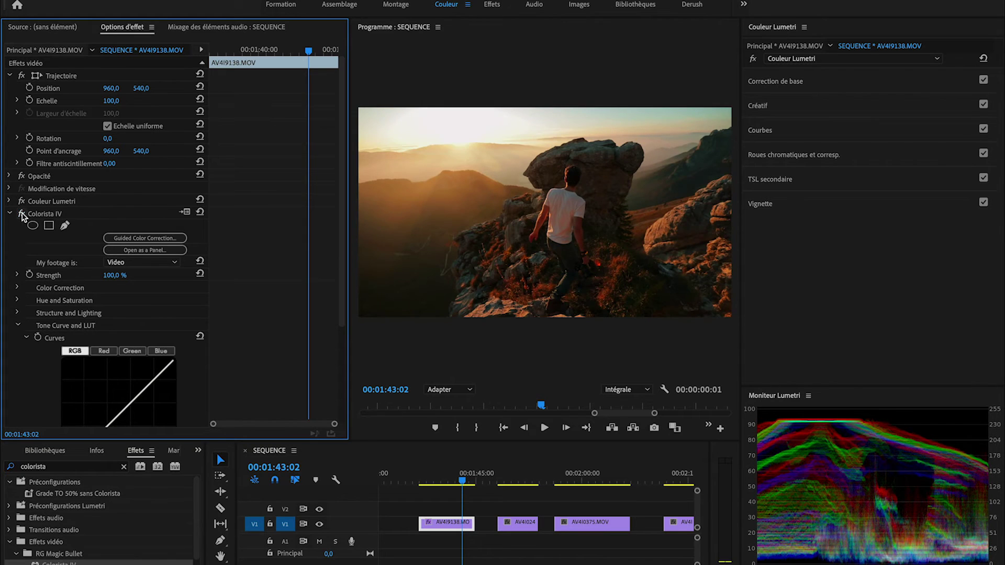
Apply the creative look 06-Grain-Green to the clip AV4I0240.MOV and lower its intensity to 44,8
{"action": "left_click", "coordinate": [514, 479]}
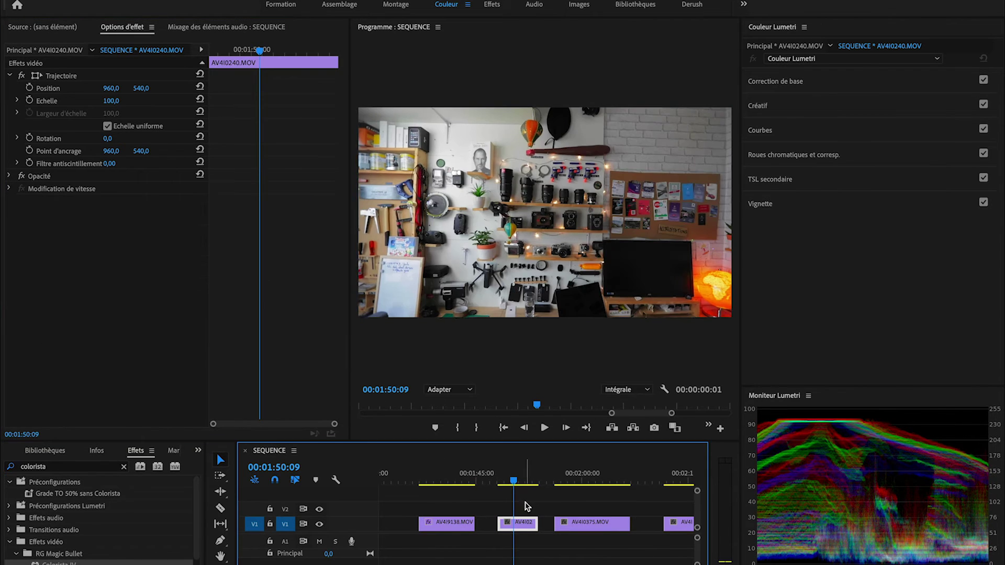
{"action": "left_click", "coordinate": [817, 109]}
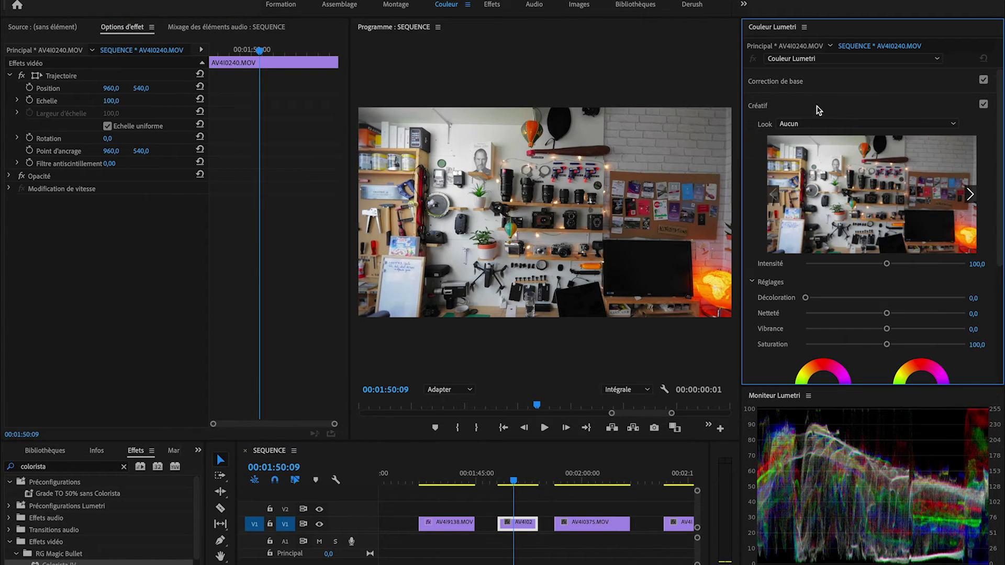
{"action": "left_click", "coordinate": [970, 196]}
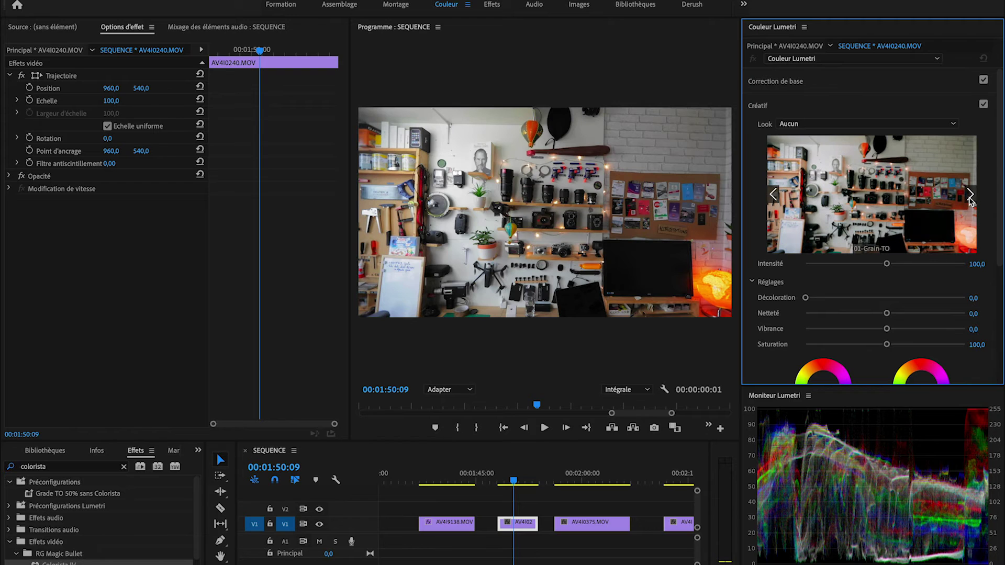
{"action": "left_click", "coordinate": [969, 196]}
{"action": "left_click", "coordinate": [970, 196]}
{"action": "left_click", "coordinate": [969, 196]}
{"action": "left_click", "coordinate": [969, 196]}
{"action": "left_click", "coordinate": [970, 196]}
{"action": "left_click", "coordinate": [878, 203]}
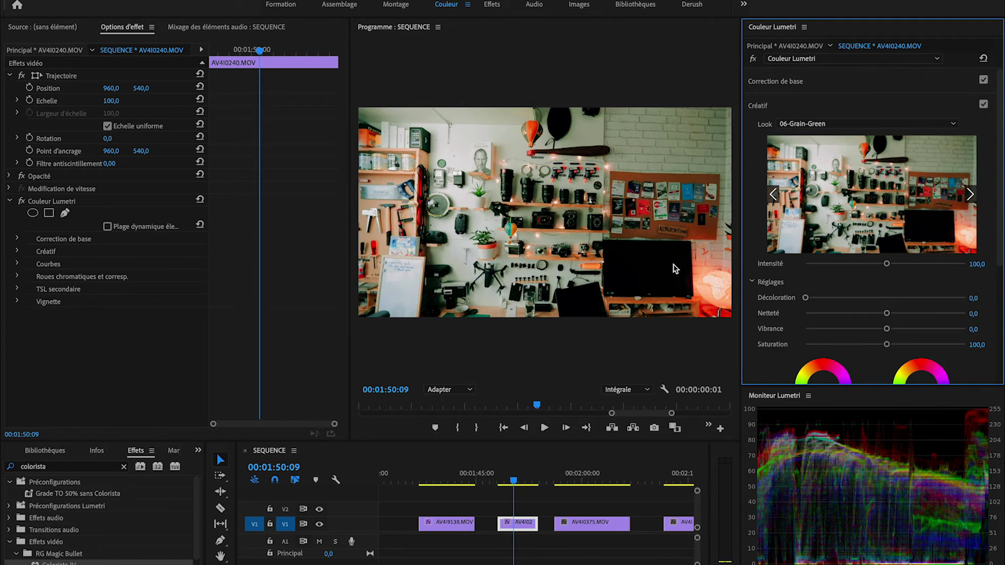
{"action": "left_click_drag", "start_coordinate": [886, 265], "coordinate": [841, 266]}
Apply the Colorista IV effect to AV4I0240.MOV and bring its 3-Way wheels into view
{"action": "left_click", "coordinate": [78, 475]}
{"action": "left_click_drag", "start_coordinate": [470, 497], "coordinate": [517, 525]}
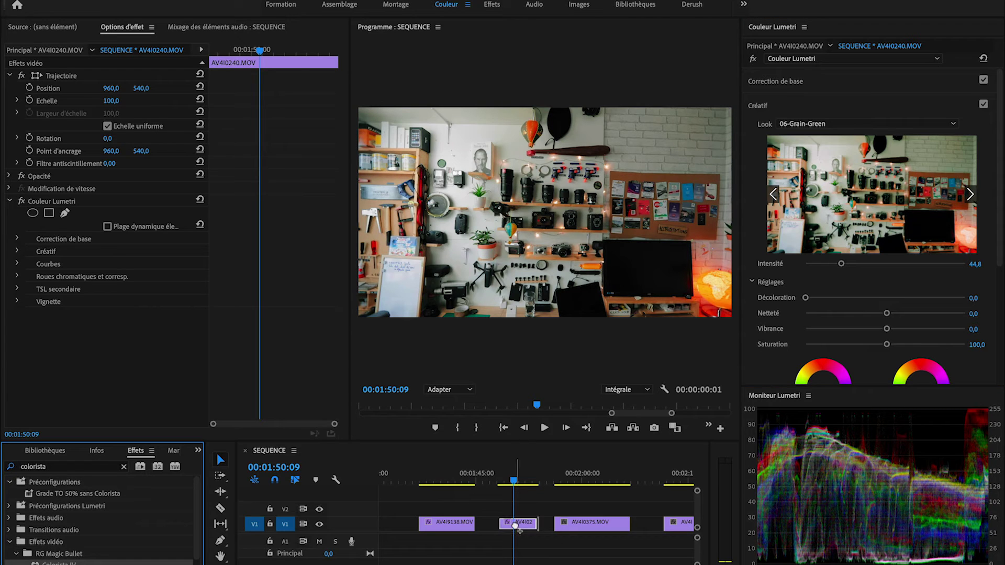
{"action": "scroll", "coordinate": [341, 202], "scroll_direction": "down", "scroll_amount": 4}
{"action": "scroll", "coordinate": [340, 201], "scroll_direction": "down", "scroll_amount": 6}
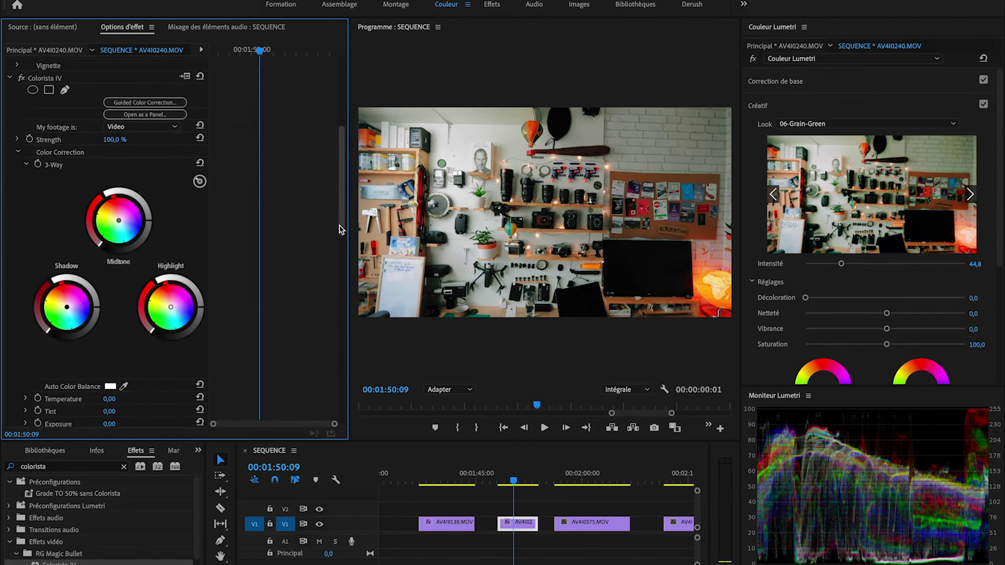
Enlarge the program monitor and shift the Colorista IV 3-Way midtones slightly towards magenta
{"action": "left_click_drag", "start_coordinate": [742, 196], "coordinate": [801, 197]}
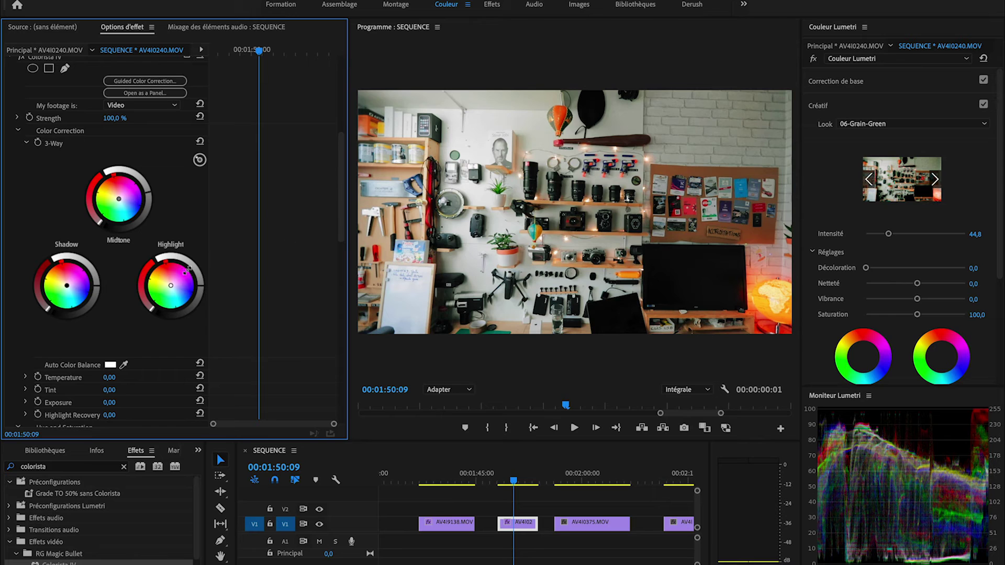
{"action": "left_click_drag", "start_coordinate": [119, 199], "coordinate": [119, 198]}
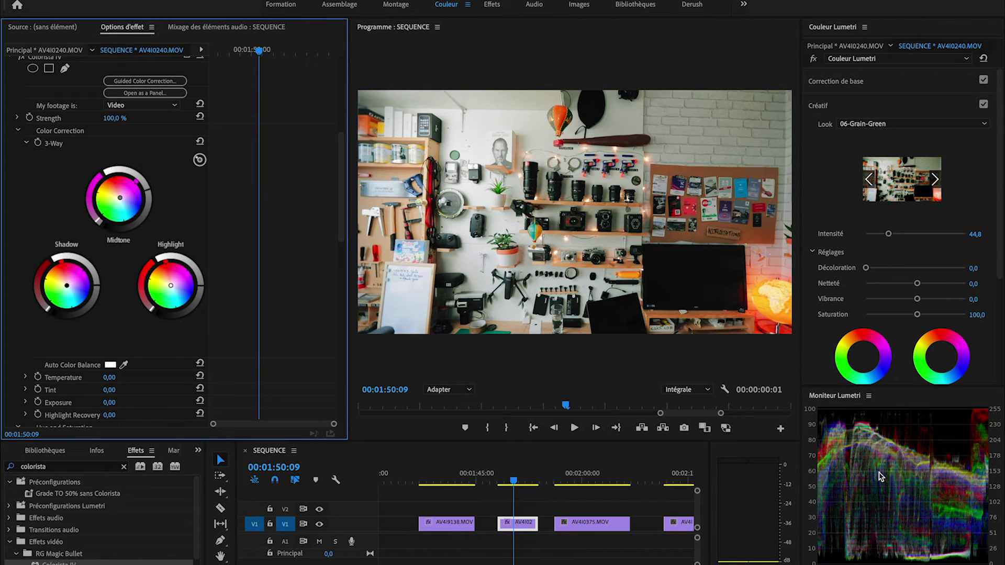
{"action": "scroll", "coordinate": [59, 160], "scroll_direction": "up", "scroll_amount": 1}
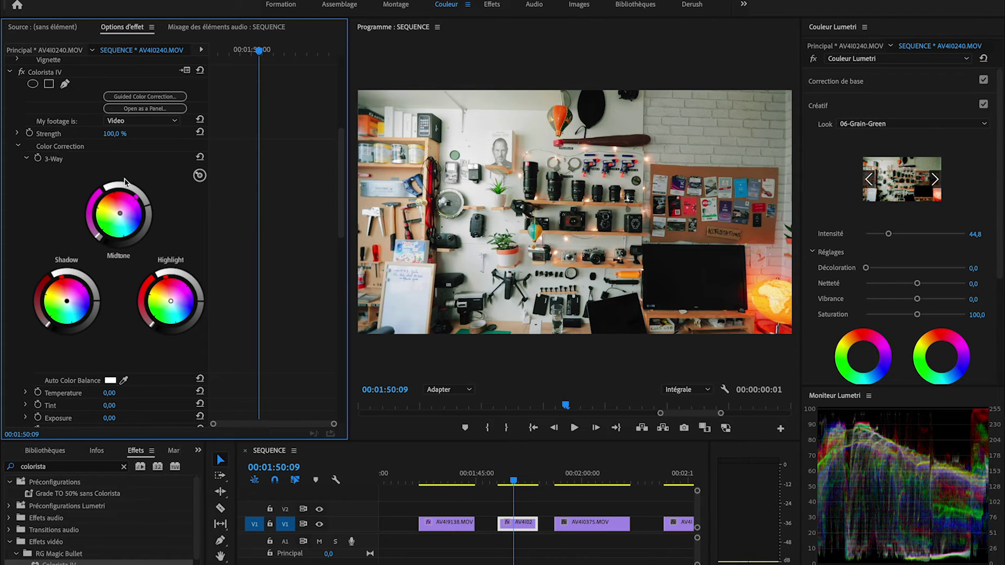
Switch the Colorista IV HSL wheels to the display with numeric values and widen the effect settings column
{"action": "left_click_drag", "start_coordinate": [341, 200], "coordinate": [342, 290]}
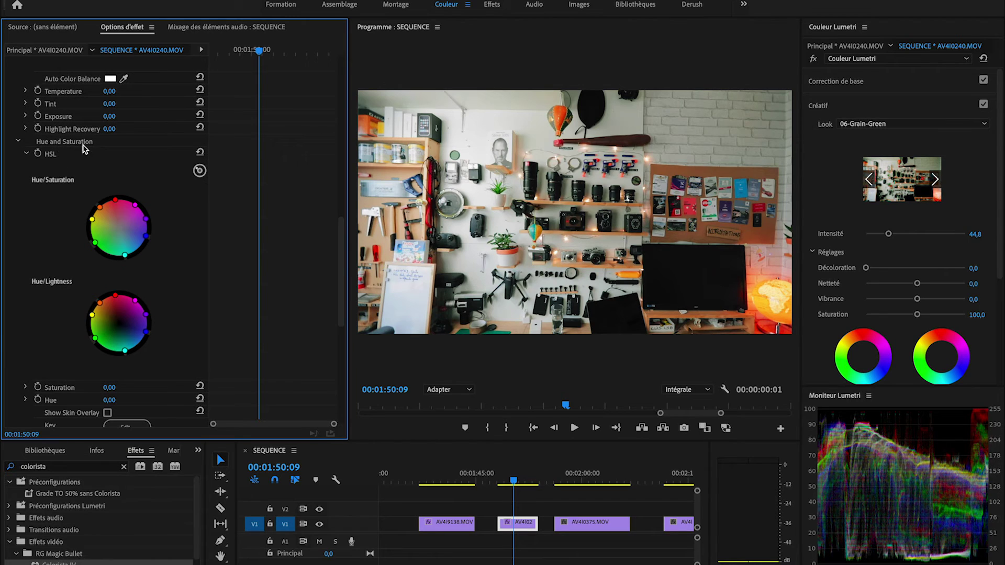
{"action": "left_click", "coordinate": [200, 170]}
{"action": "left_click_drag", "start_coordinate": [209, 208], "coordinate": [287, 208]}
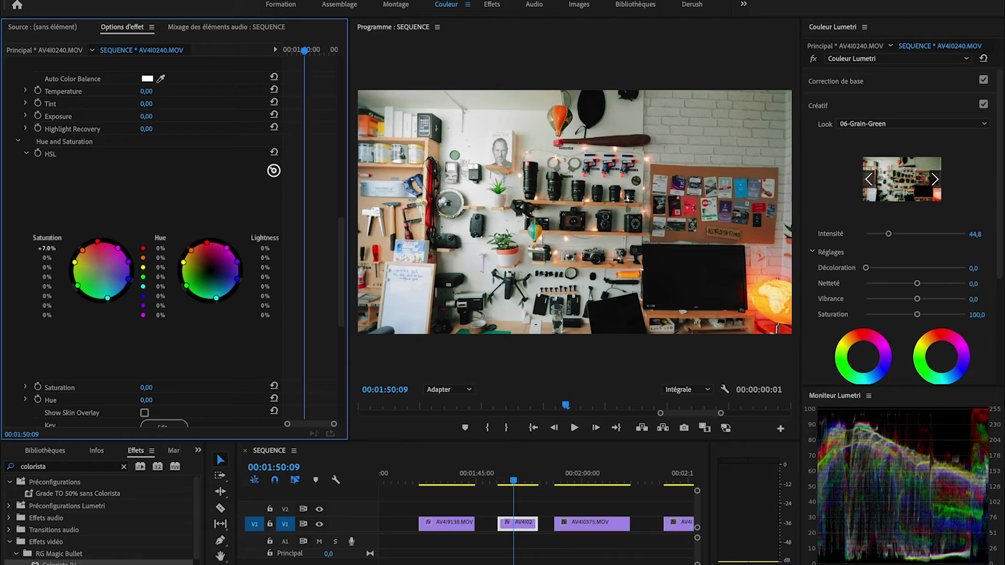
Try adjusting the saturation, hue and lightness of the reds in Colorista IV, and reset the HSL settings
{"action": "left_click_drag", "start_coordinate": [50, 248], "coordinate": [65, 251]}
{"action": "left_click_drag", "start_coordinate": [160, 248], "coordinate": [144, 249]}
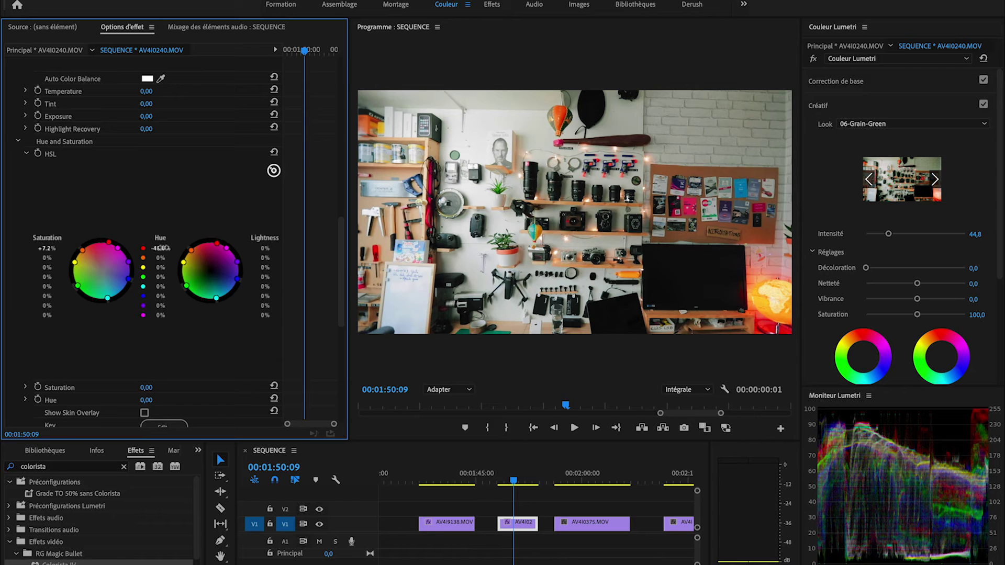
{"action": "left_click_drag", "start_coordinate": [265, 248], "coordinate": [268, 248]}
{"action": "left_click", "coordinate": [274, 153]}
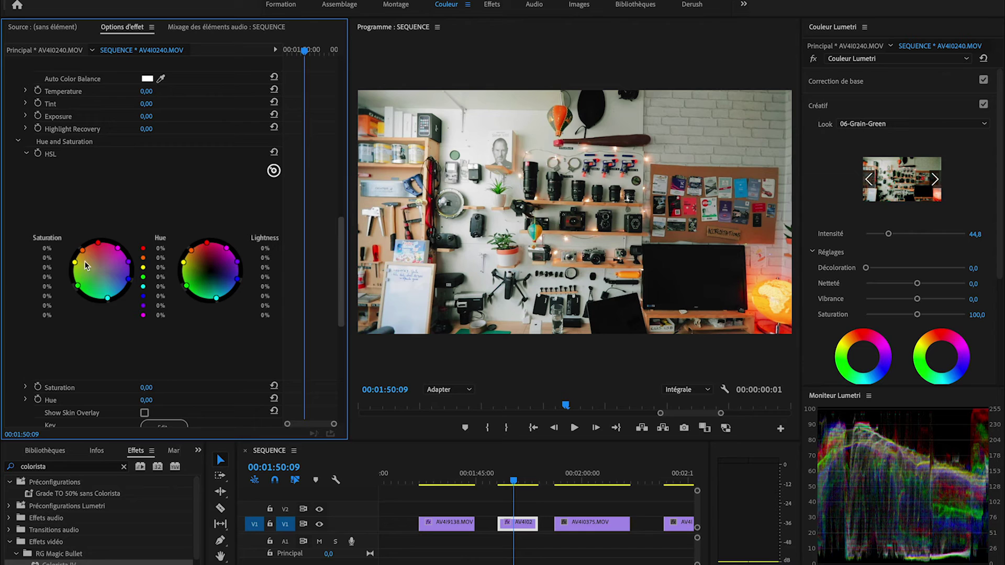
Try an orange HSL saturation of +58.2%, reduce it to +3.8%, and raise the blue saturation to +65.8%
{"action": "left_click_drag", "start_coordinate": [46, 257], "coordinate": [63, 257]}
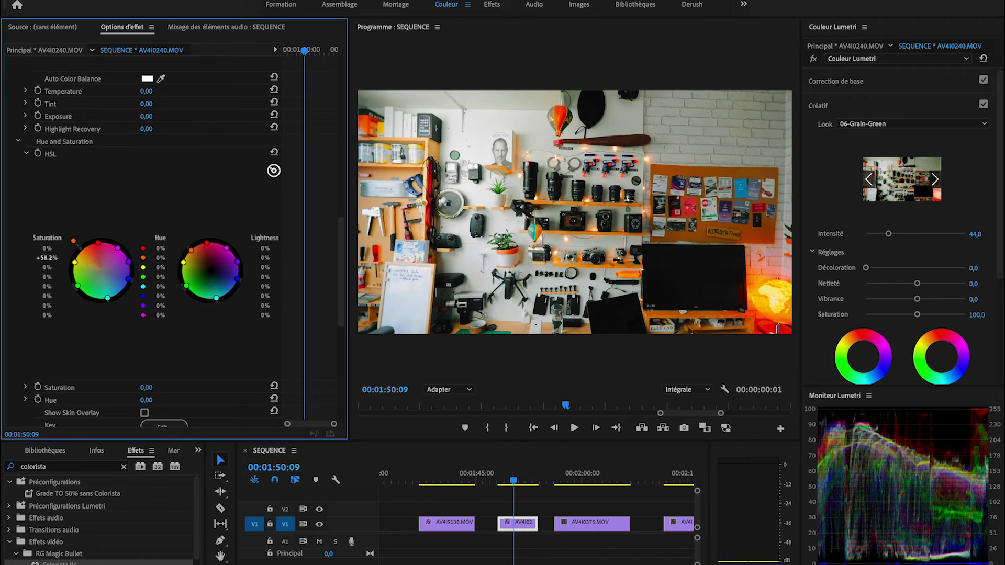
{"action": "left_click_drag", "start_coordinate": [46, 258], "coordinate": [26, 257]}
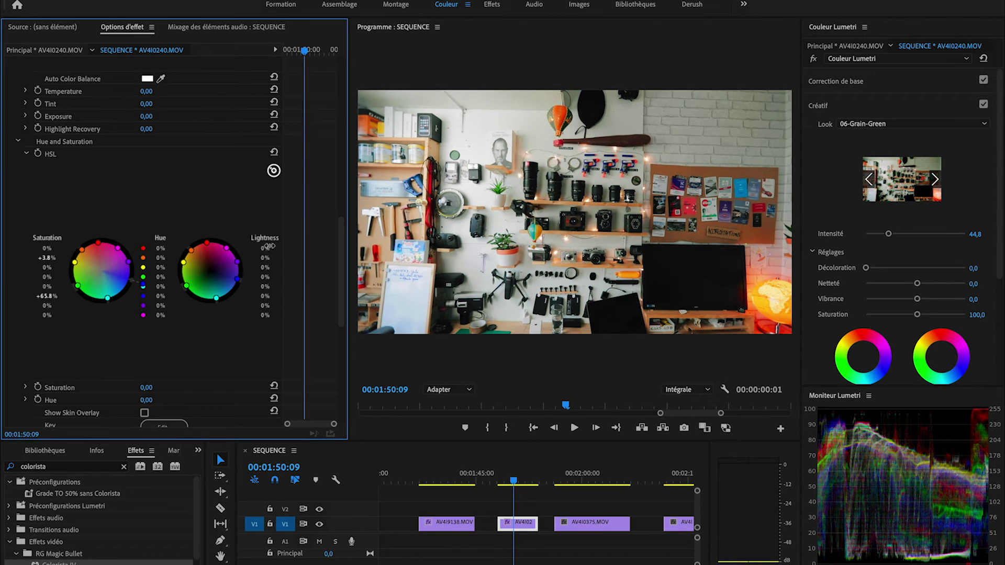
{"action": "left_click_drag", "start_coordinate": [265, 249], "coordinate": [184, 348]}
{"action": "left_click_drag", "start_coordinate": [342, 308], "coordinate": [341, 184]}
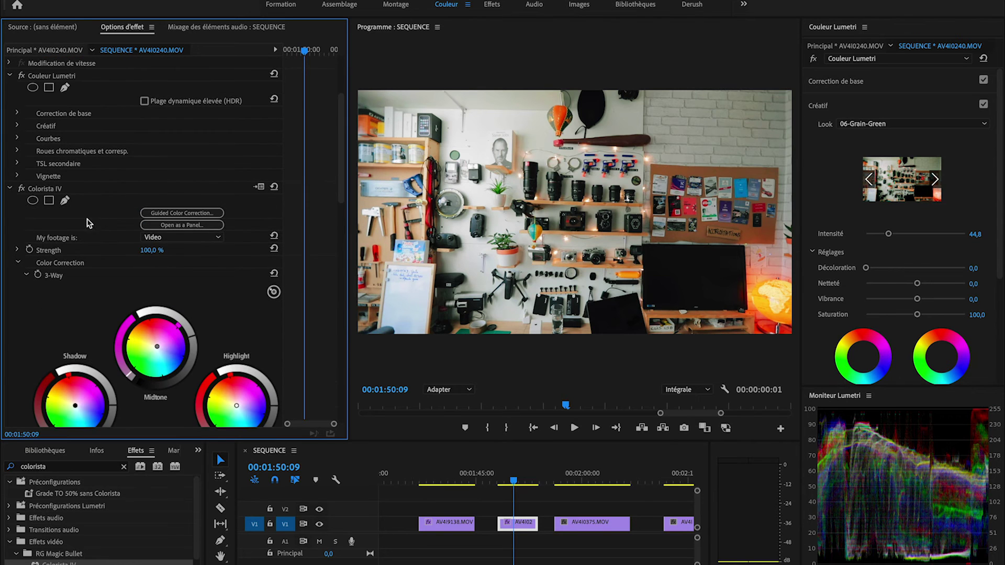
Collapse the effects on AV4I0240.MOV, compare the image with and without Lumetri and Colorista IV, and play the graded clip
{"action": "left_click", "coordinate": [9, 189]}
{"action": "left_click", "coordinate": [10, 201]}
{"action": "left_click", "coordinate": [21, 213]}
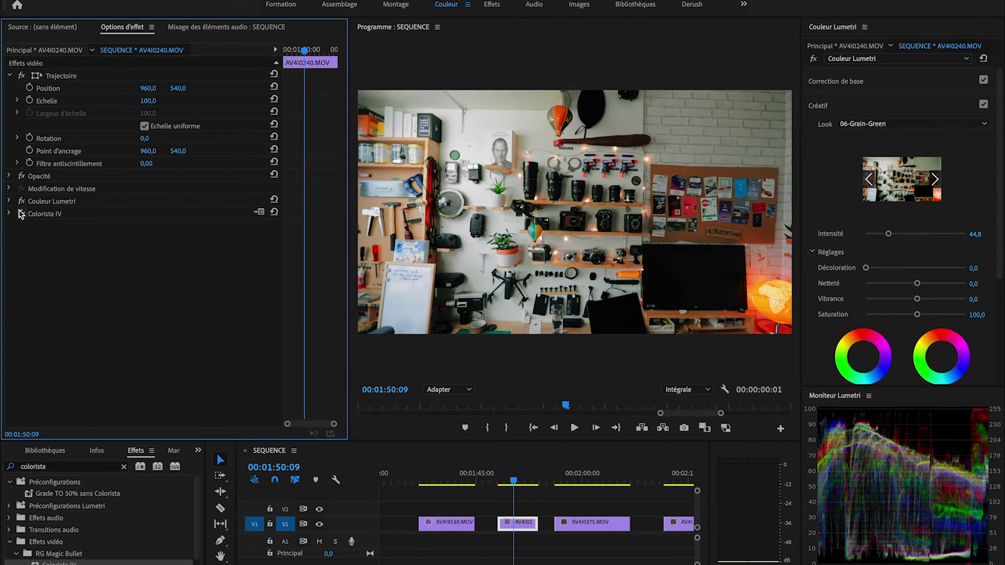
{"action": "left_click", "coordinate": [21, 201]}
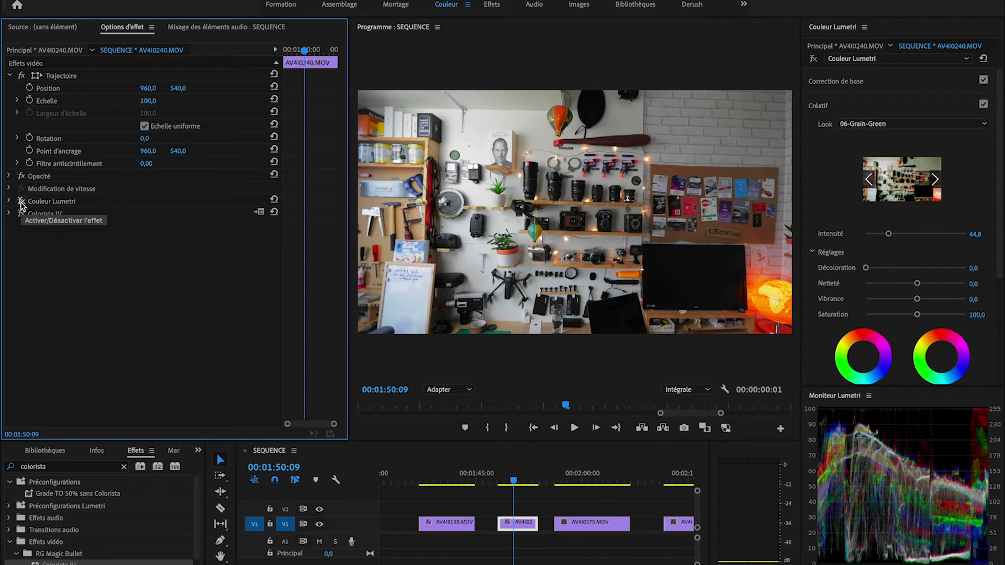
{"action": "left_click", "coordinate": [21, 201]}
{"action": "left_click", "coordinate": [21, 214]}
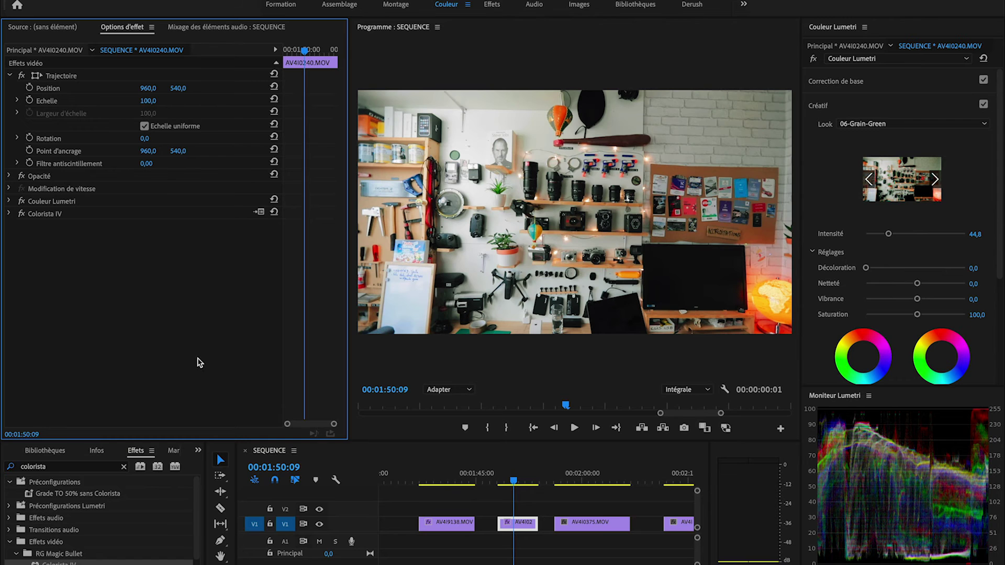
{"action": "left_click", "coordinate": [512, 483]}
{"action": "key", "text": "space"}
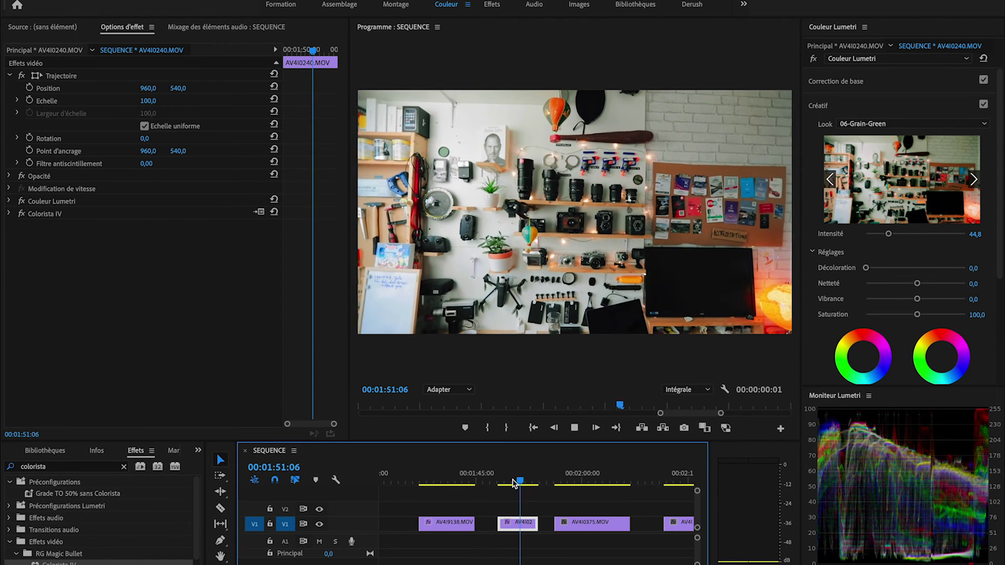
{"action": "key", "text": "space"}
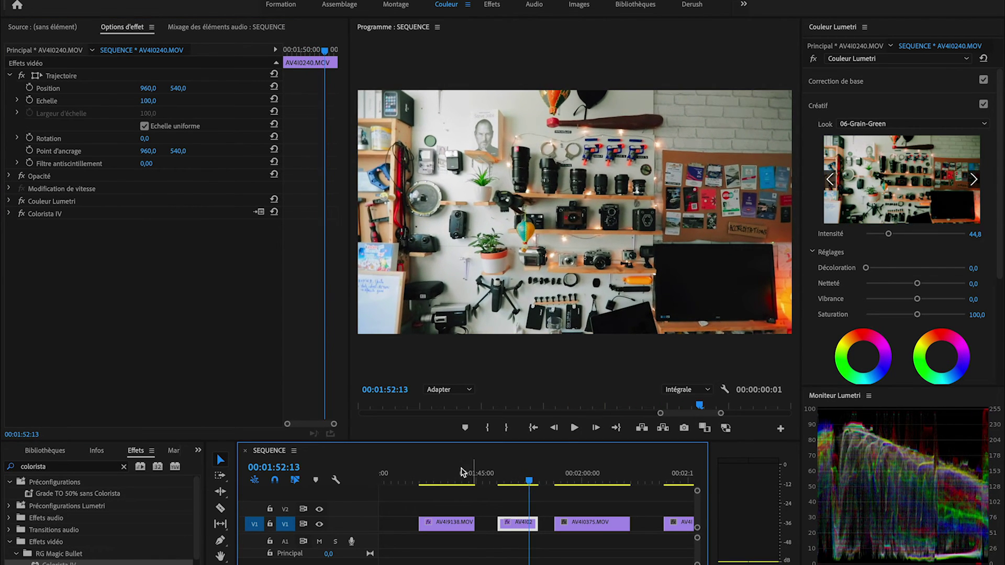
Go to clip AV4I0375.MOV and preview the creative looks from 00-Correspondance Premiere to 06-Grain-Green
{"action": "left_click", "coordinate": [576, 482]}
{"action": "scroll", "coordinate": [579, 495], "scroll_direction": "down", "scroll_amount": 2}
{"action": "left_click", "coordinate": [973, 181]}
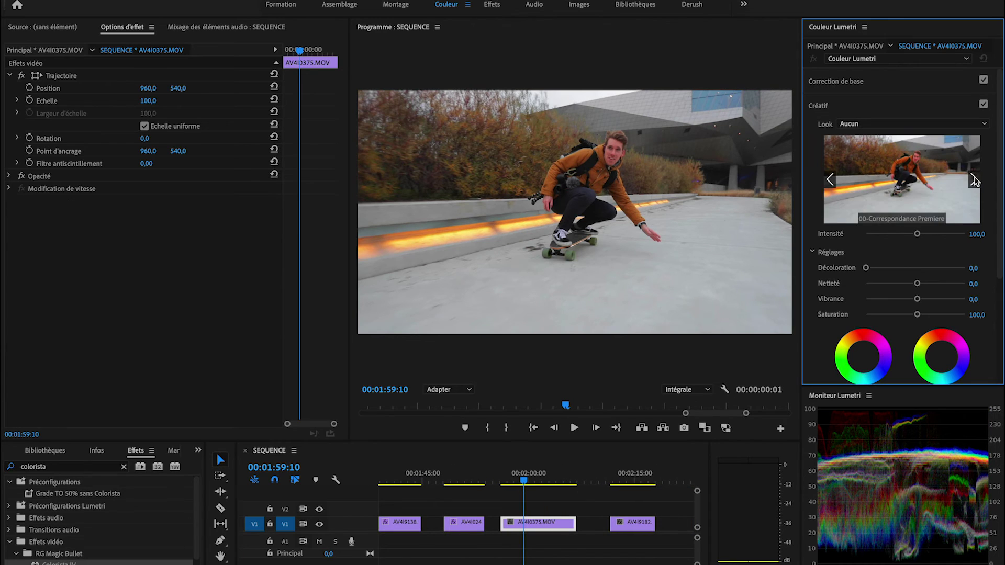
{"action": "left_click", "coordinate": [973, 180]}
{"action": "left_click", "coordinate": [974, 180]}
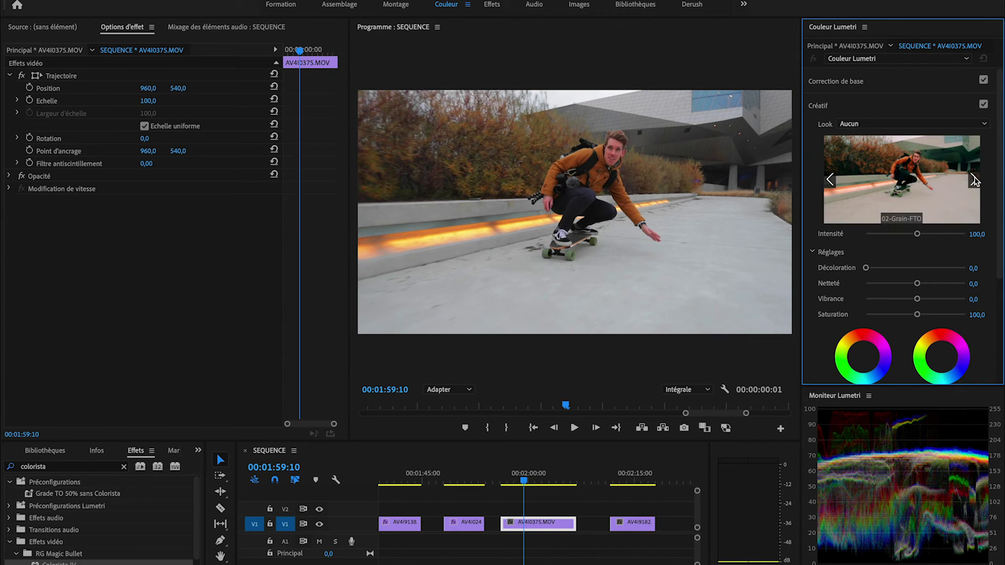
{"action": "left_click", "coordinate": [974, 181]}
{"action": "left_click", "coordinate": [973, 180]}
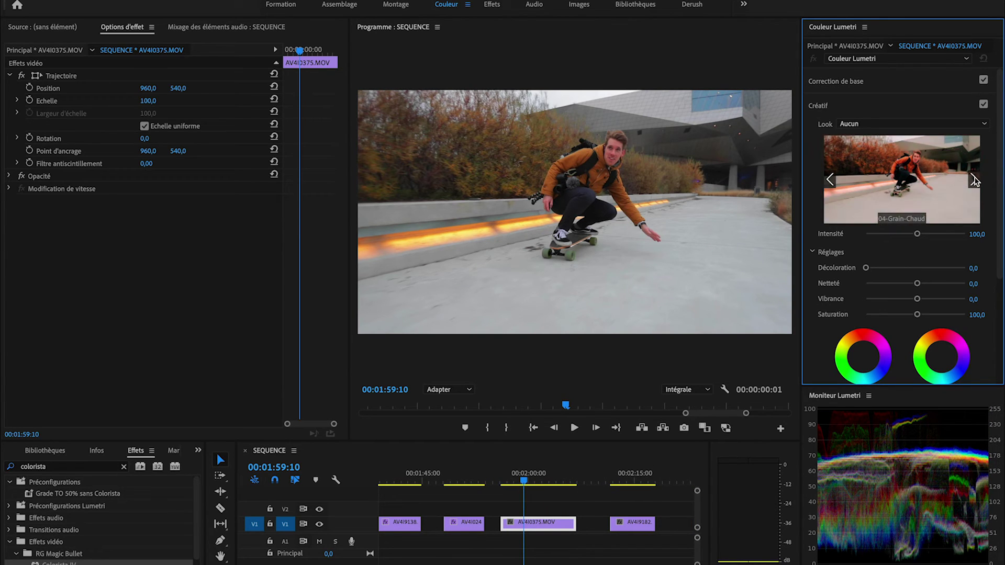
{"action": "left_click", "coordinate": [974, 180]}
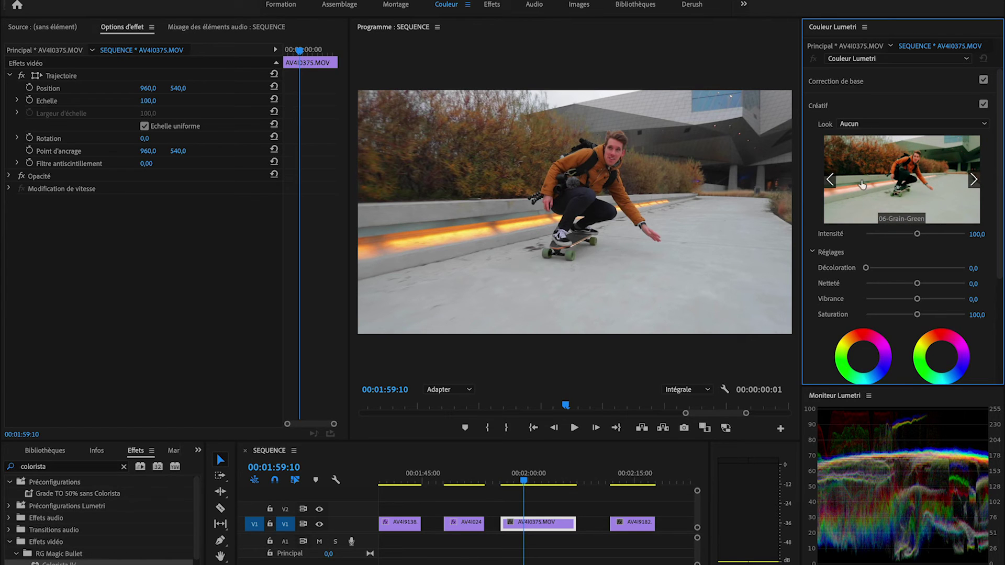
Apply the creative look 01-Grain-TO to AV4I0375.MOV and set its intensity to 42.6
{"action": "left_click", "coordinate": [830, 181]}
{"action": "left_click", "coordinate": [829, 180]}
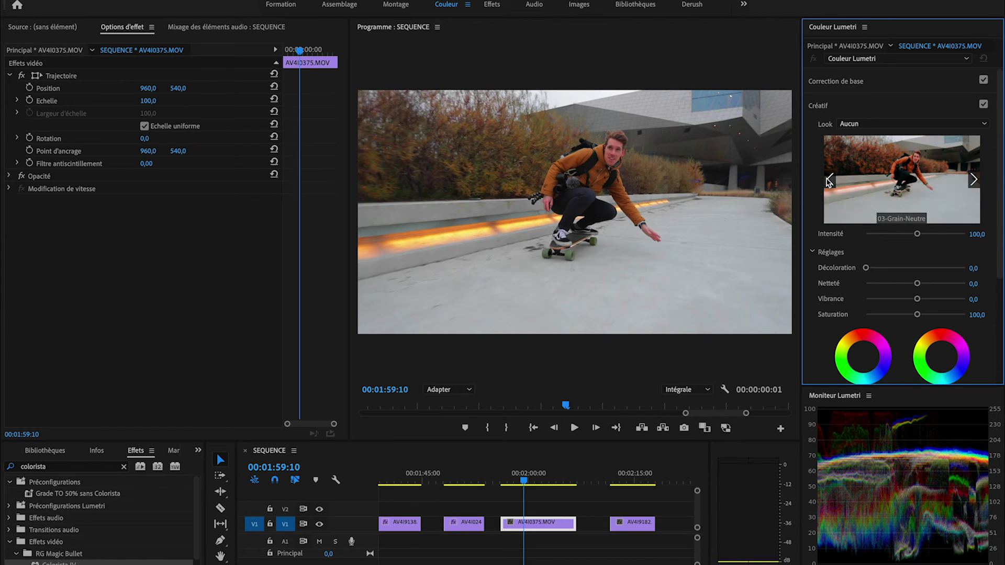
{"action": "left_click_drag", "start_coordinate": [804, 183], "coordinate": [726, 182]}
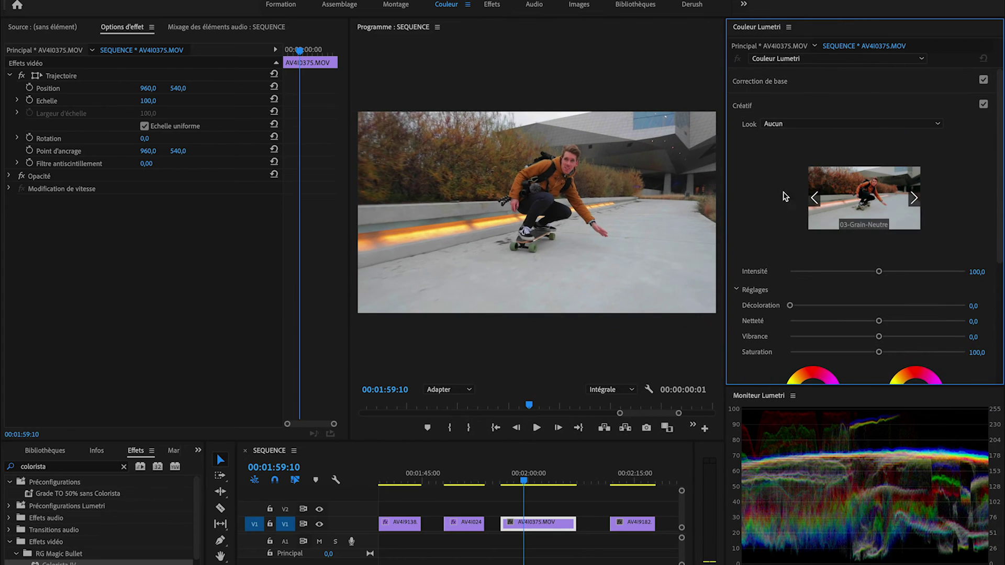
{"action": "left_click", "coordinate": [811, 199]}
{"action": "left_click", "coordinate": [760, 199]}
{"action": "left_click", "coordinate": [868, 214]}
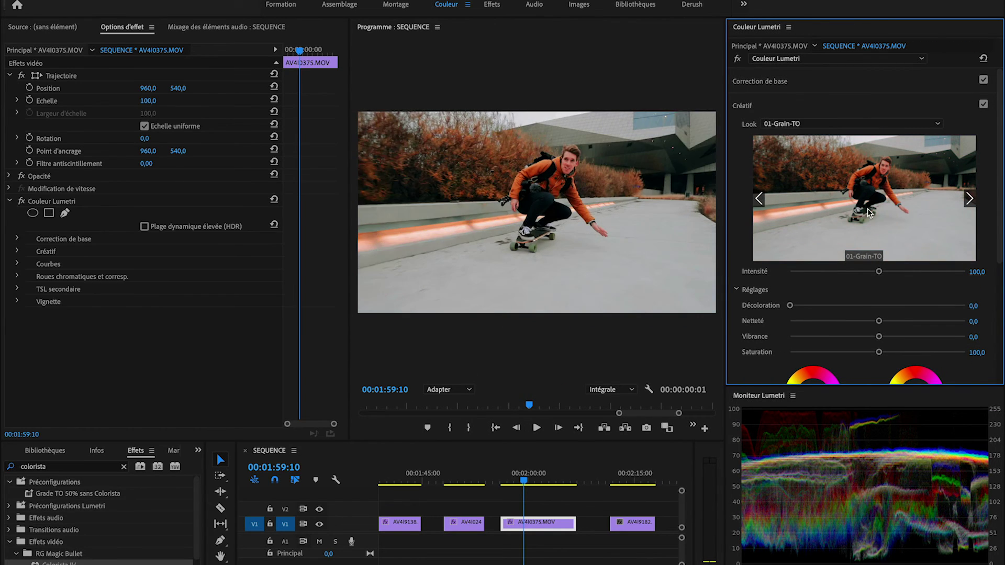
{"action": "left_click_drag", "start_coordinate": [725, 196], "coordinate": [760, 196]}
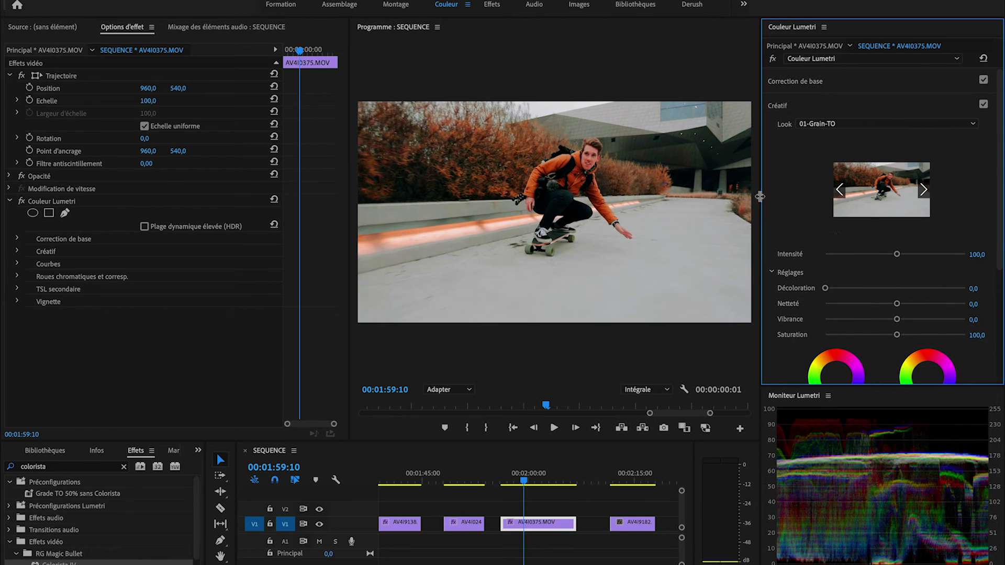
{"action": "left_click_drag", "start_coordinate": [895, 256], "coordinate": [855, 255]}
Apply Colorista IV to AV4I0375.MOV, darken the 3-Way highlights slightly, and tint the midtones cyan, the shadows blue and the highlights orange
{"action": "left_click_drag", "start_coordinate": [57, 563], "coordinate": [532, 526]}
{"action": "left_click_drag", "start_coordinate": [343, 158], "coordinate": [343, 231]}
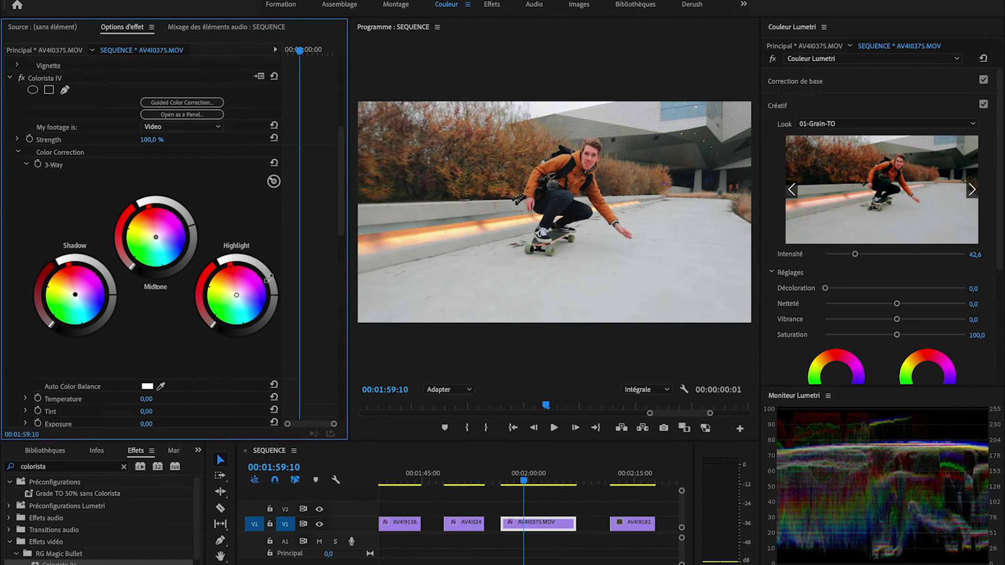
{"action": "left_click_drag", "start_coordinate": [275, 289], "coordinate": [274, 294]}
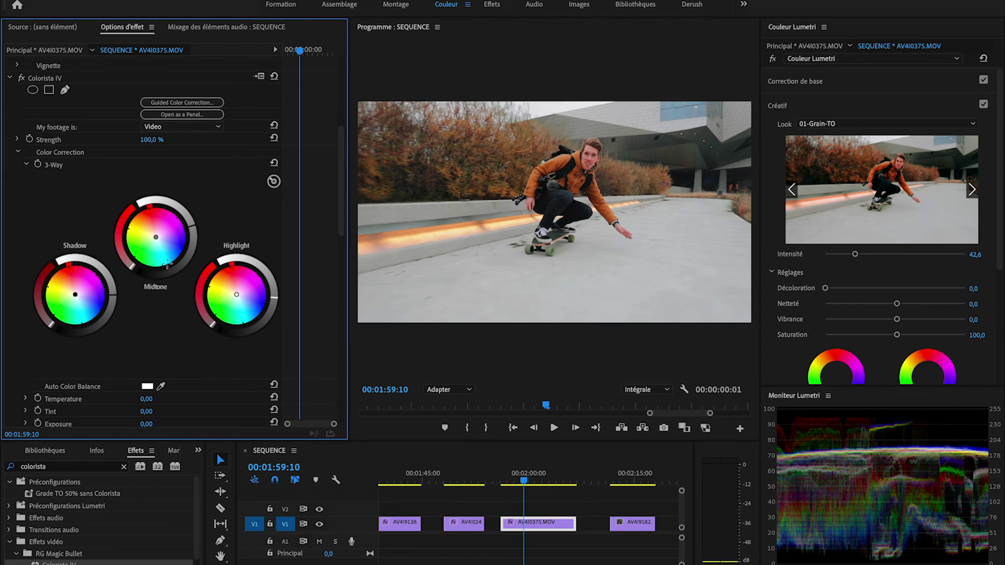
{"action": "left_click_drag", "start_coordinate": [170, 265], "coordinate": [170, 266]}
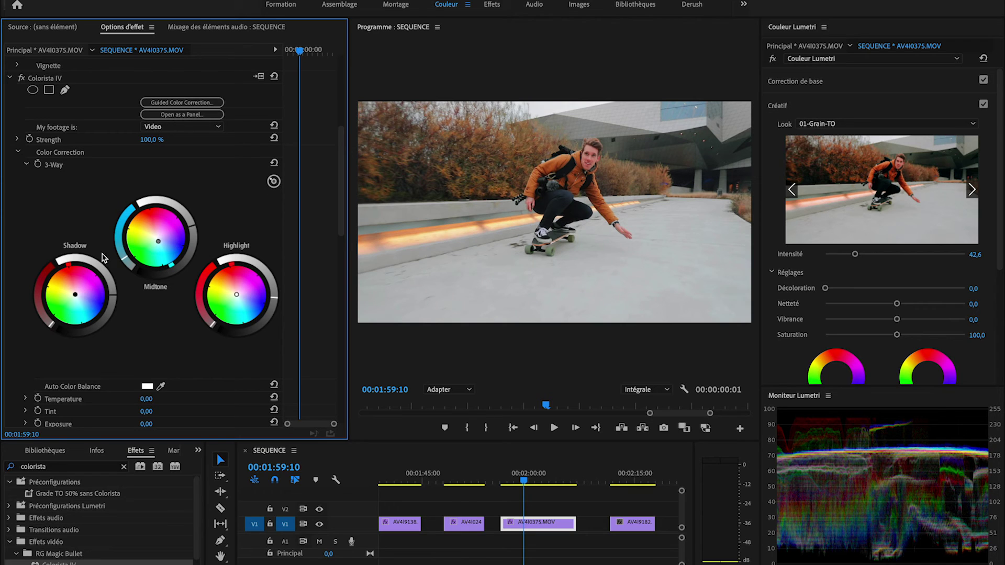
{"action": "left_click_drag", "start_coordinate": [51, 324], "coordinate": [50, 323]}
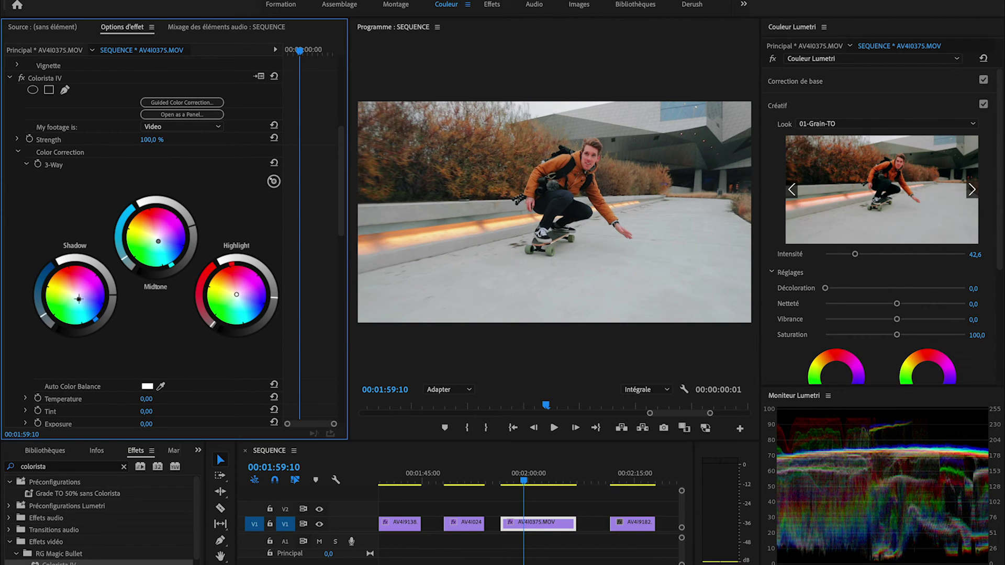
{"action": "left_click", "coordinate": [216, 270]}
{"action": "left_click_drag", "start_coordinate": [210, 323], "coordinate": [210, 321]}
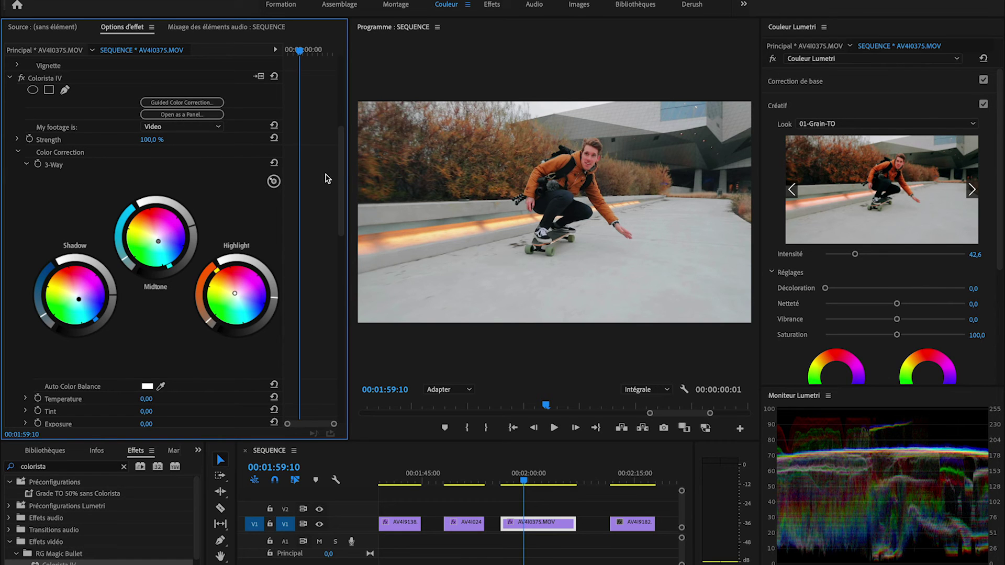
Show the numeric values of the HSL wheels and raise the saturation of reds to +9.4% and oranges to +1.8%
{"action": "scroll", "coordinate": [340, 220], "scroll_direction": "down", "scroll_amount": 5}
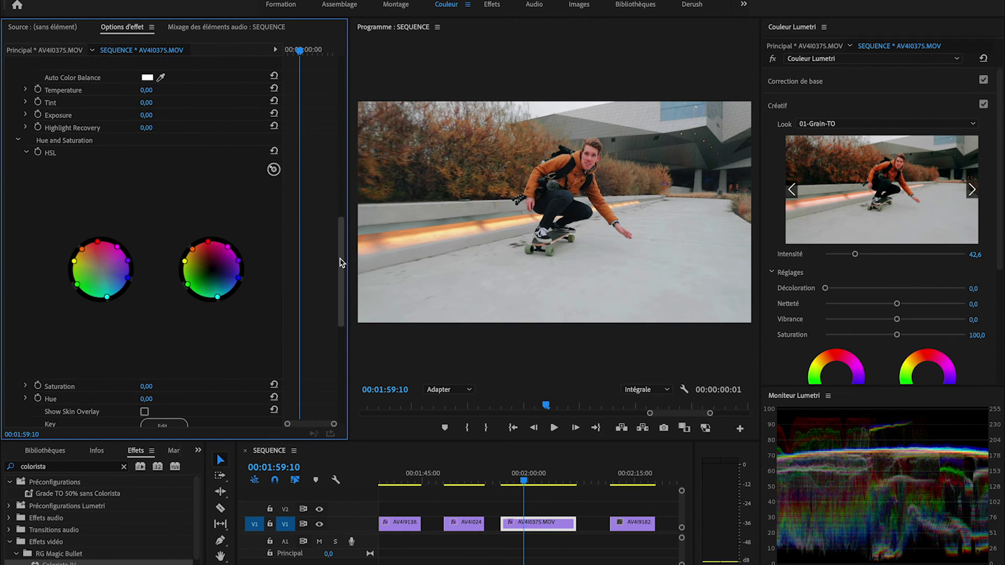
{"action": "left_click", "coordinate": [274, 170]}
{"action": "left_click_drag", "start_coordinate": [81, 248], "coordinate": [80, 246]}
{"action": "key", "text": "ctrl+z"}
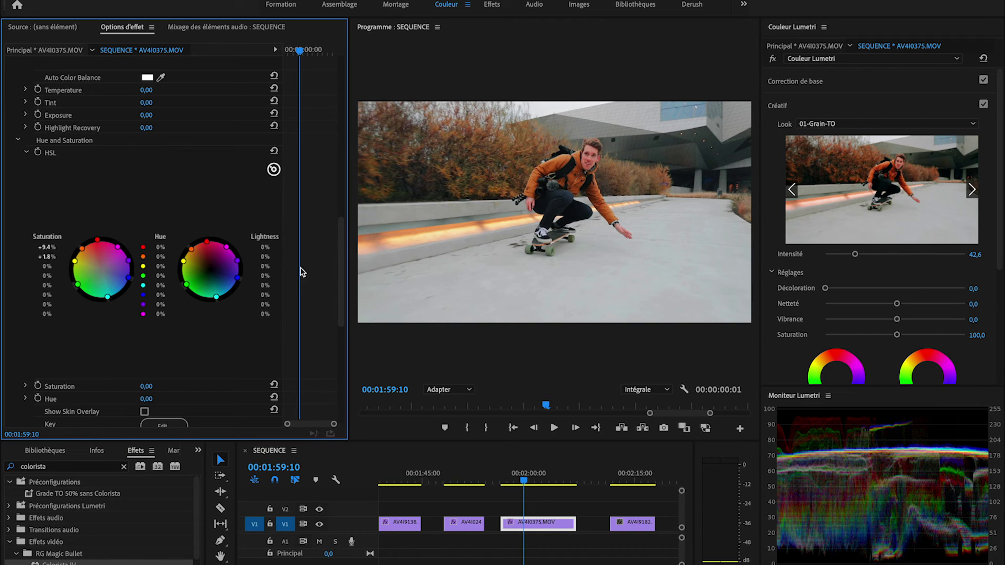
Set Colorista IV's overall saturation to 10 on AV4I0375.MOV
{"action": "left_click_drag", "start_coordinate": [341, 285], "coordinate": [342, 331]}
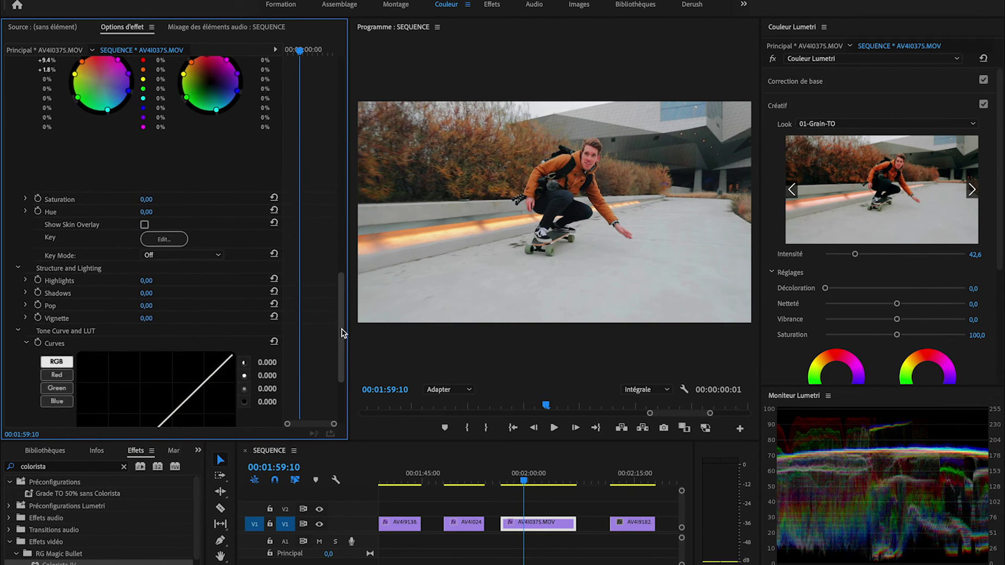
{"action": "left_click", "coordinate": [153, 198]}
{"action": "type", "text": "10"}
{"action": "key", "text": "Return"}
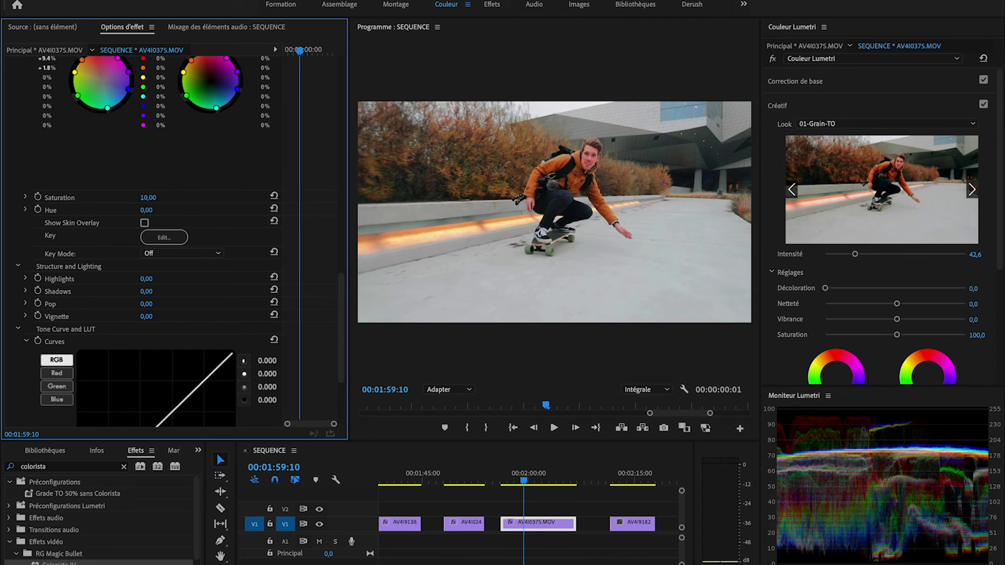
Collapse the effects on AV4I0375.MOV, compare the image with and without Lumetri and Colorista IV, and play the graded clip
{"action": "left_click_drag", "start_coordinate": [341, 285], "coordinate": [341, 220]}
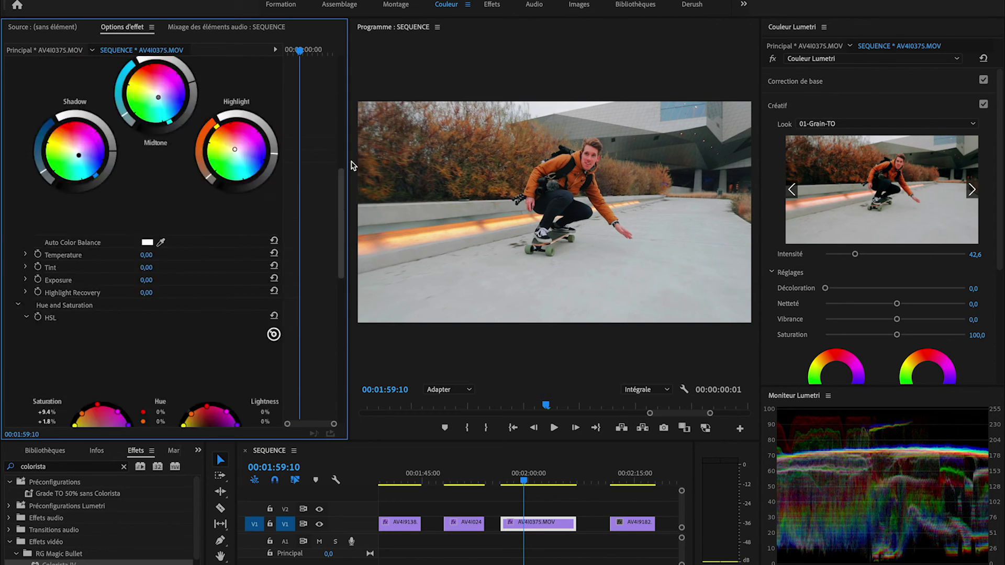
{"action": "left_click", "coordinate": [10, 210]}
{"action": "left_click", "coordinate": [22, 212]}
{"action": "left_click", "coordinate": [21, 202]}
{"action": "left_click", "coordinate": [21, 201]}
{"action": "left_click", "coordinate": [22, 214]}
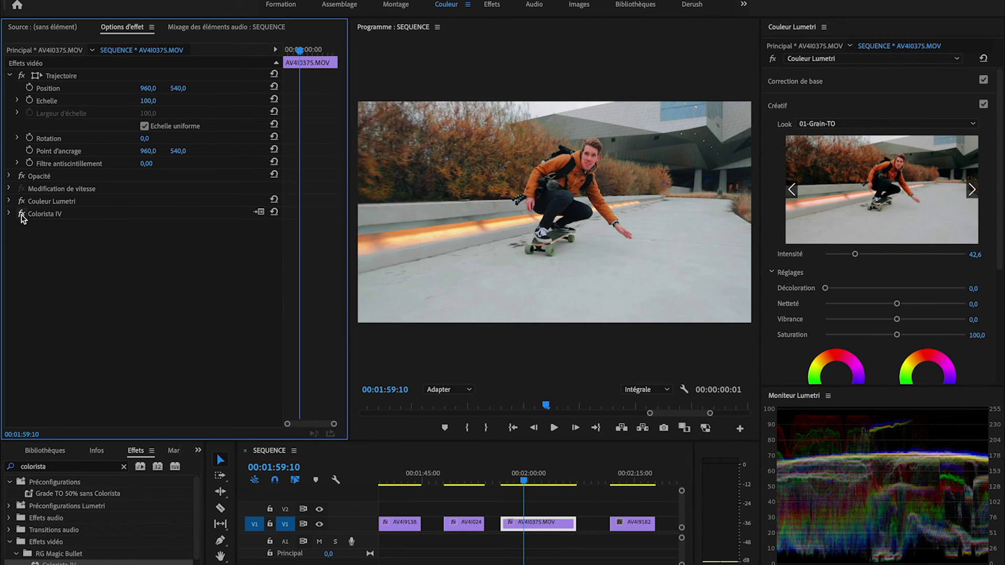
{"action": "left_click", "coordinate": [515, 479]}
{"action": "key", "text": "space"}
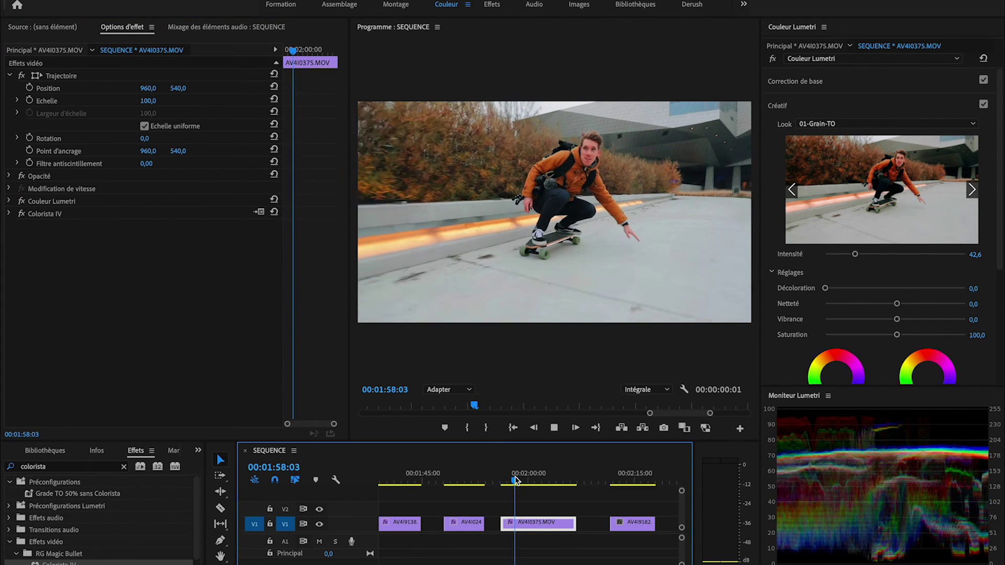
Go to clip AV4I9182.MOV and preview the creative looks from 00-Correspondance Premiere to just past 03-Grain-Neutre
{"action": "left_click", "coordinate": [630, 480]}
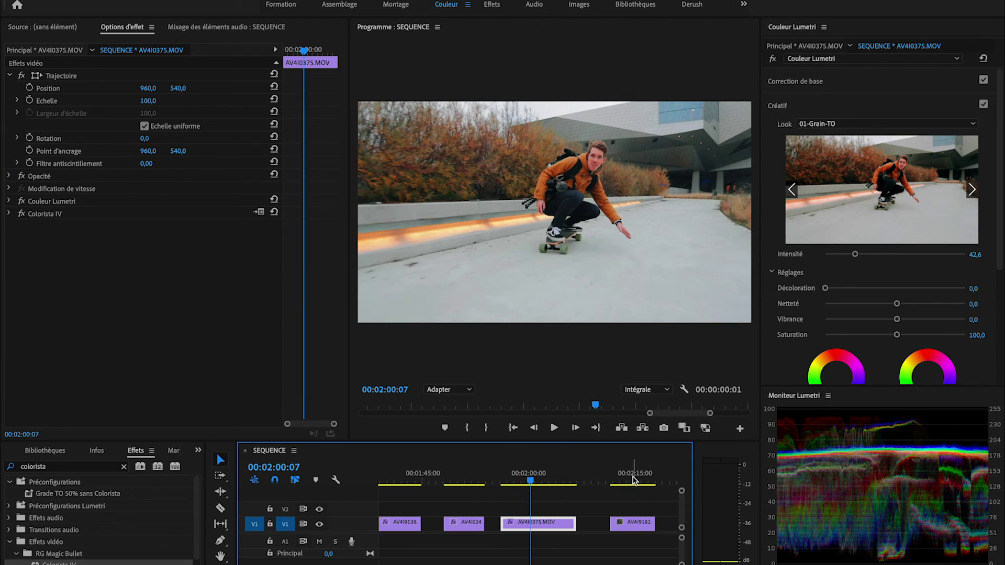
{"action": "left_click_drag", "start_coordinate": [631, 480], "coordinate": [622, 480]}
{"action": "scroll", "coordinate": [623, 481], "scroll_direction": "down", "scroll_amount": 2}
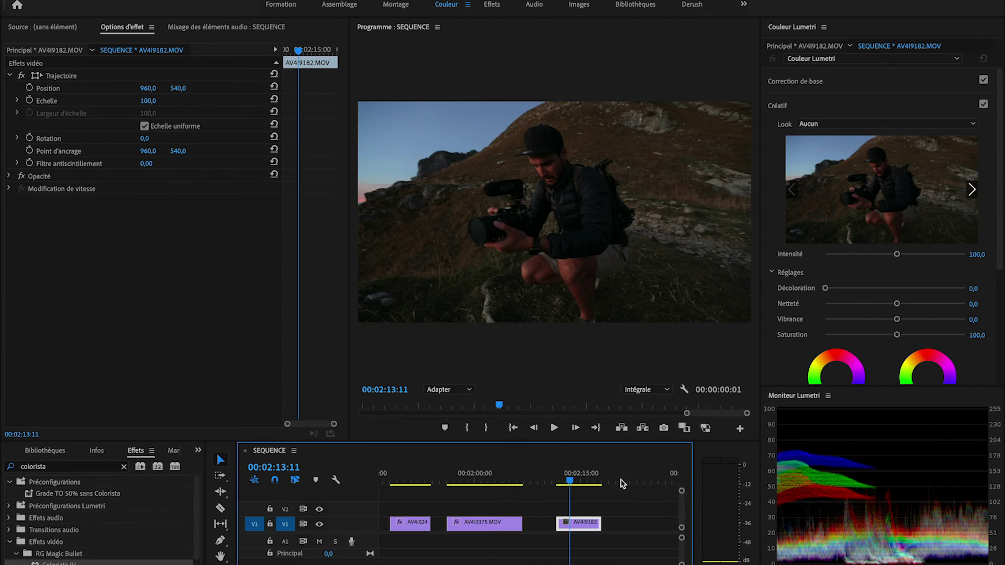
{"action": "left_click", "coordinate": [971, 190]}
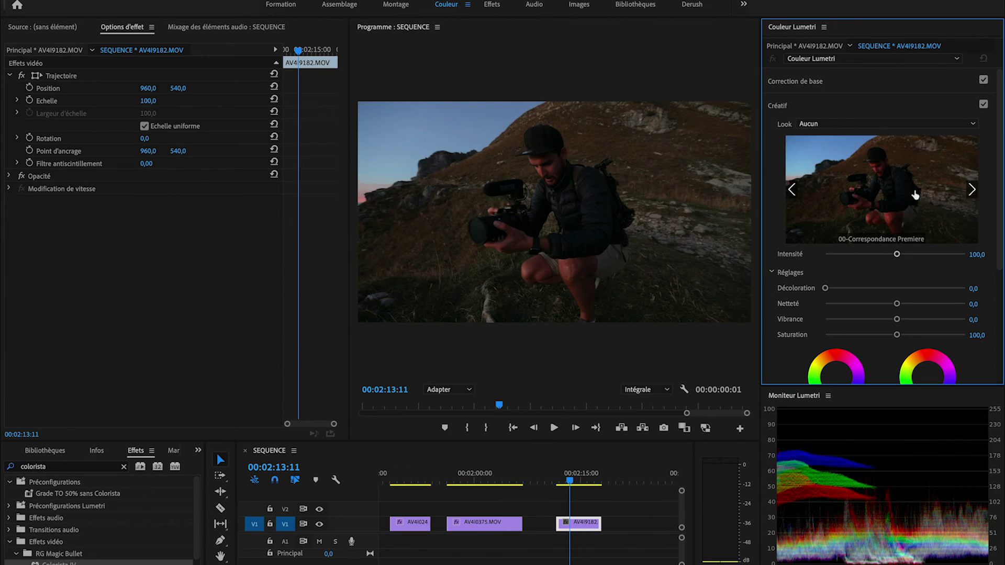
{"action": "left_click", "coordinate": [972, 191]}
{"action": "left_click", "coordinate": [973, 192]}
{"action": "left_click", "coordinate": [973, 191]}
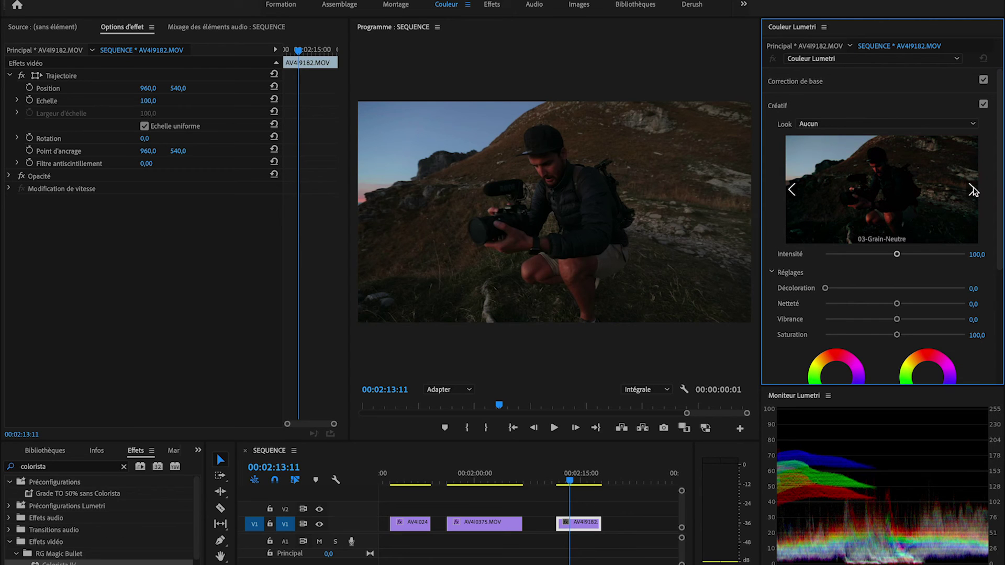
{"action": "left_click", "coordinate": [973, 191]}
Apply the creative look 03-Grain-Neutre to AV4I9182.MOV and set its intensity to 23.8
{"action": "left_click", "coordinate": [792, 191]}
{"action": "left_click", "coordinate": [853, 199]}
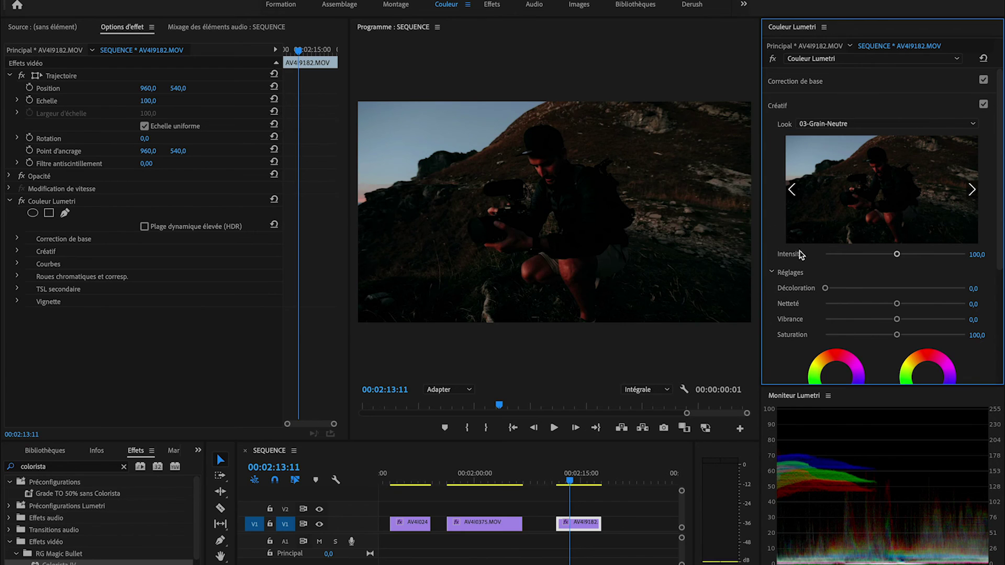
{"action": "left_click_drag", "start_coordinate": [897, 255], "coordinate": [840, 256]}
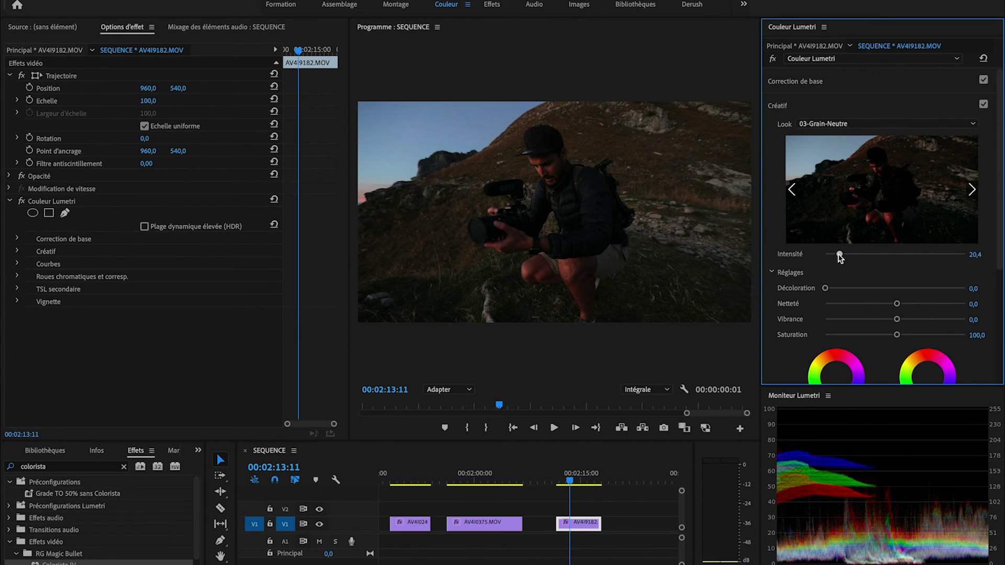
{"action": "left_click_drag", "start_coordinate": [840, 257], "coordinate": [842, 257]}
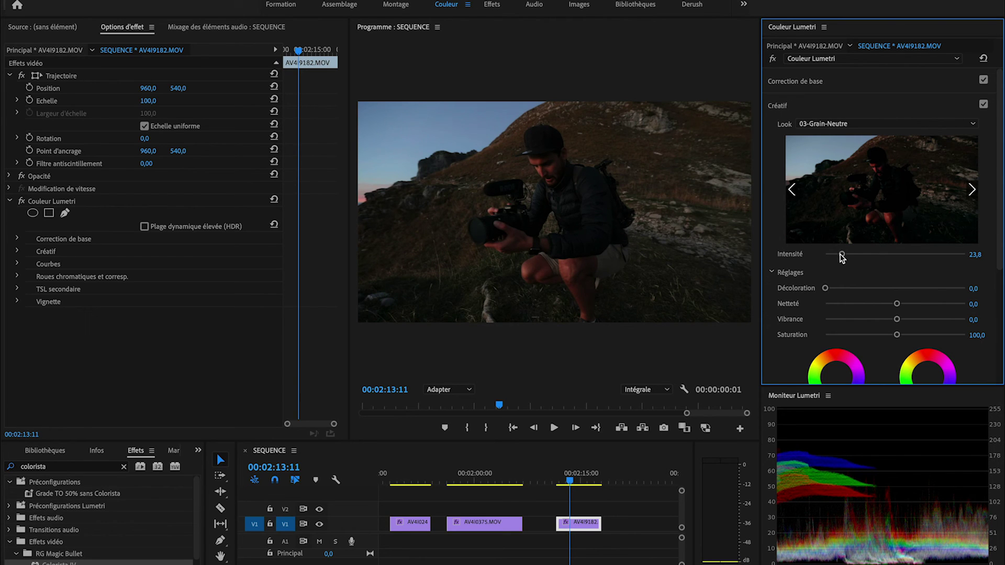
Apply Colorista IV to AV4I9182.MOV and brighten the 3-Way midtones slightly
{"action": "left_click", "coordinate": [125, 561]}
{"action": "left_click_drag", "start_coordinate": [125, 562], "coordinate": [578, 522]}
{"action": "left_click_drag", "start_coordinate": [341, 159], "coordinate": [340, 210]}
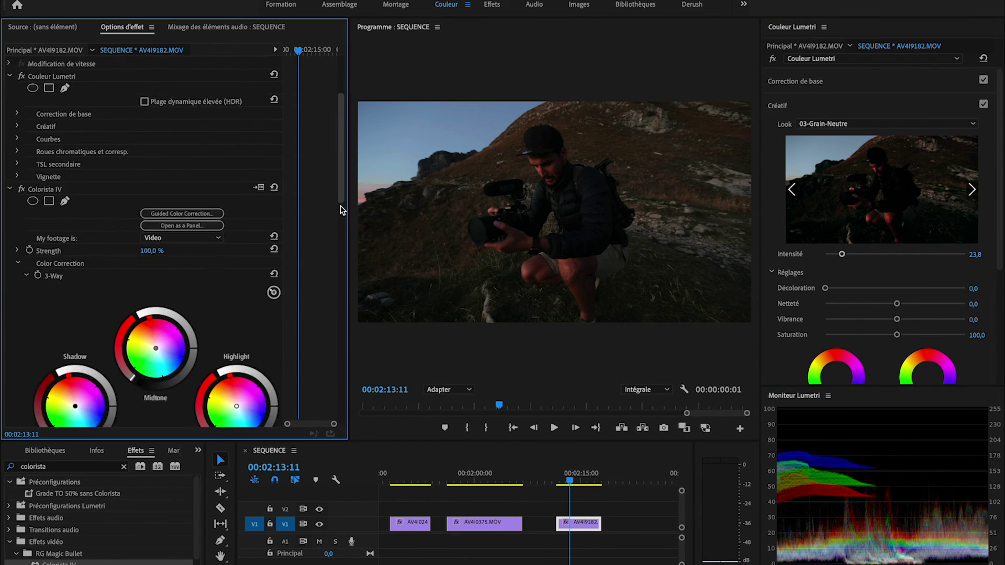
{"action": "scroll", "coordinate": [314, 226], "scroll_direction": "down", "scroll_amount": 5}
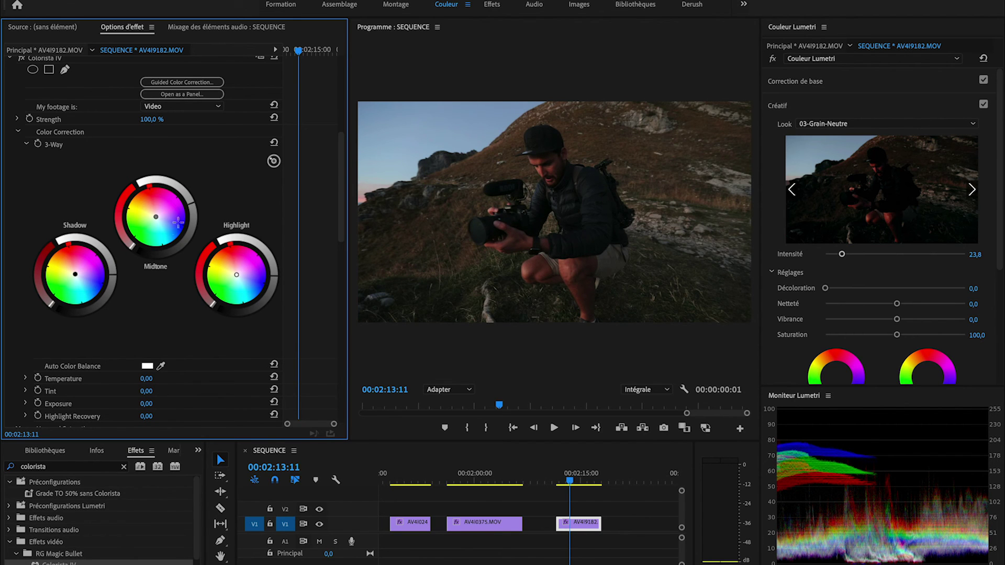
Set the Colorista IV Saturation of AV4I9182.MOV to 10
{"action": "left_click_drag", "start_coordinate": [340, 201], "coordinate": [341, 292]}
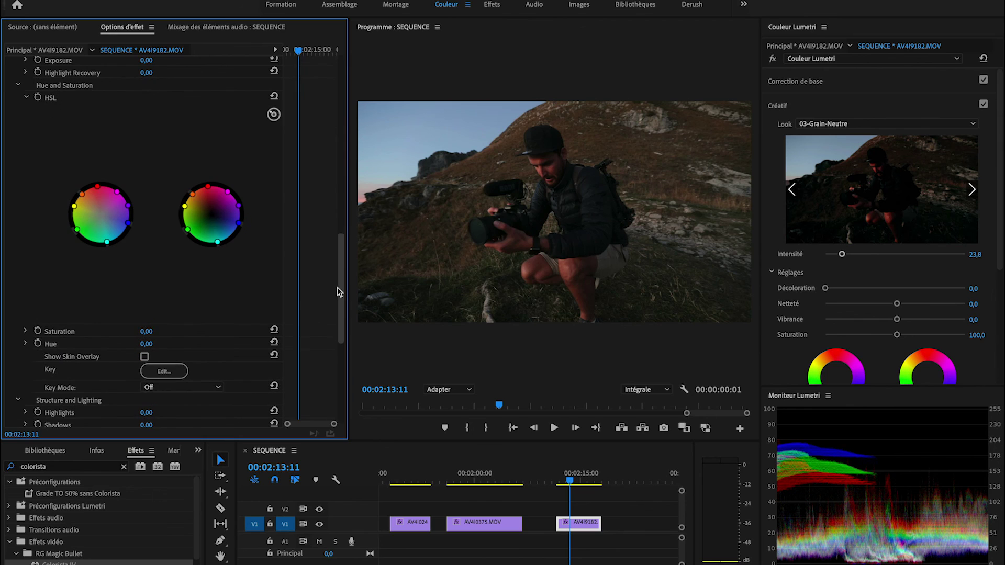
{"action": "left_click", "coordinate": [156, 329]}
{"action": "type", "text": "1"}
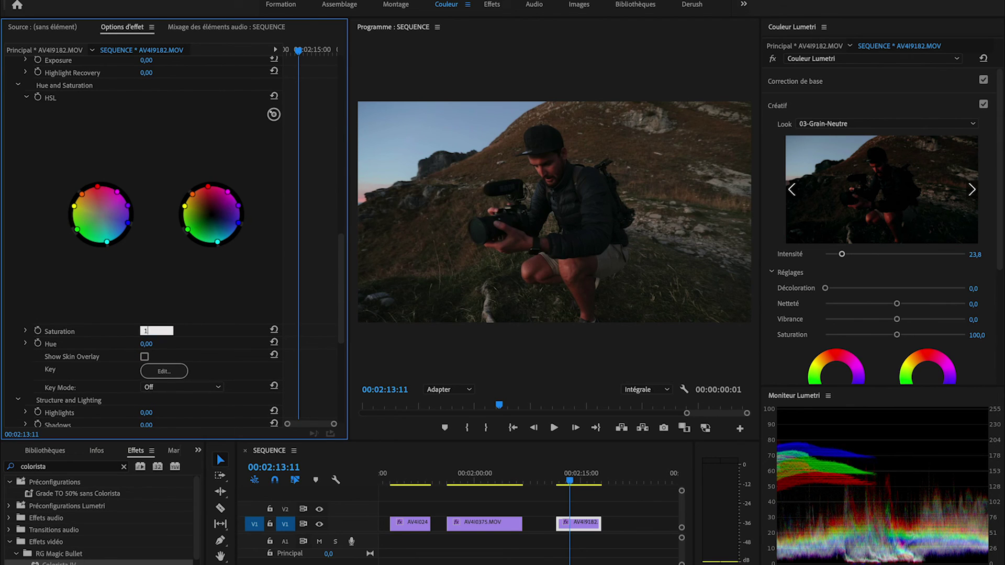
{"action": "type", "text": "0"}
{"action": "key", "text": "Return"}
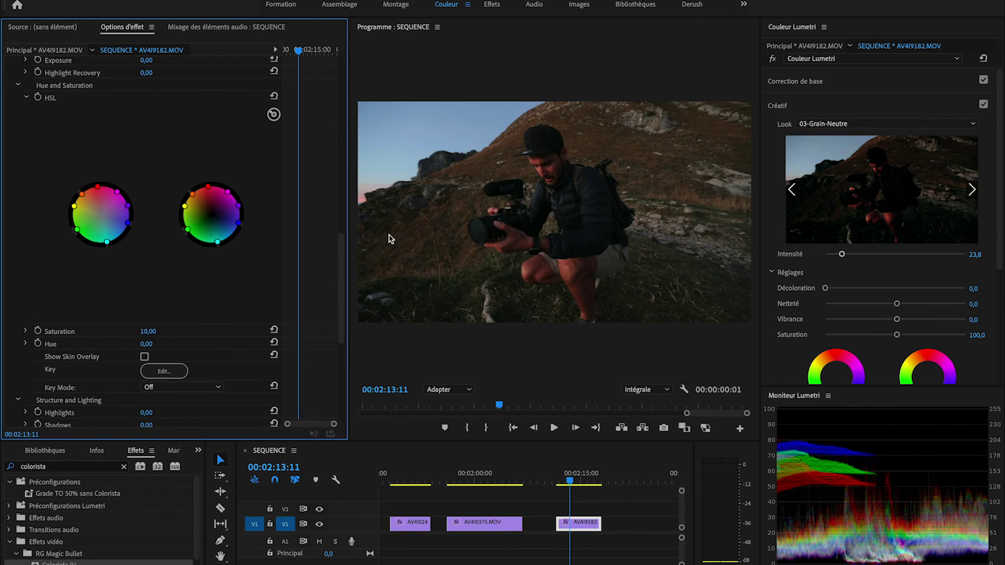
Display the numeric HSL values in Colorista IV and raise the lightness of orange to +72.6% and red to +9.2%
{"action": "left_click_drag", "start_coordinate": [341, 242], "coordinate": [340, 237]}
{"action": "left_click", "coordinate": [272, 151]}
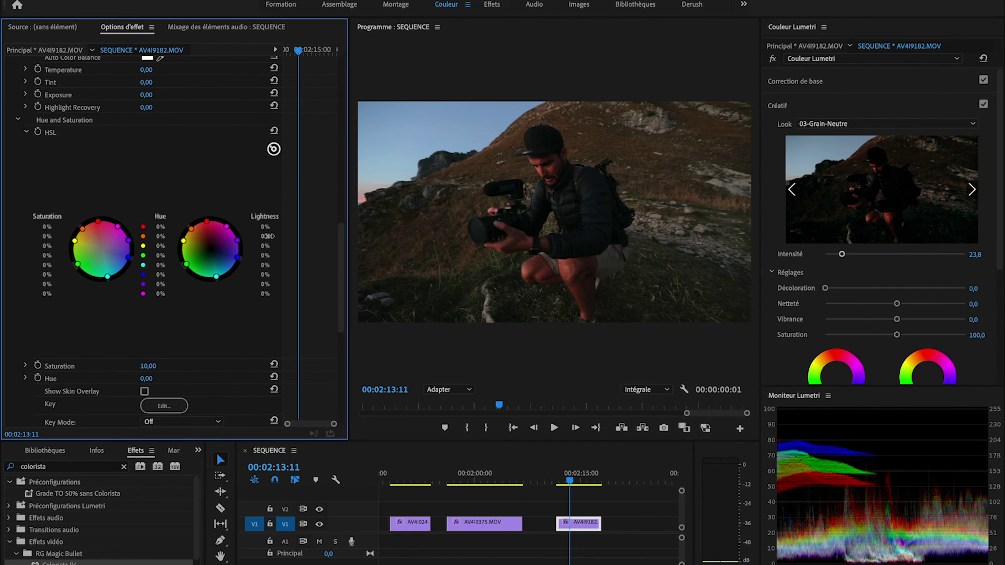
{"action": "left_click_drag", "start_coordinate": [191, 228], "coordinate": [178, 215]}
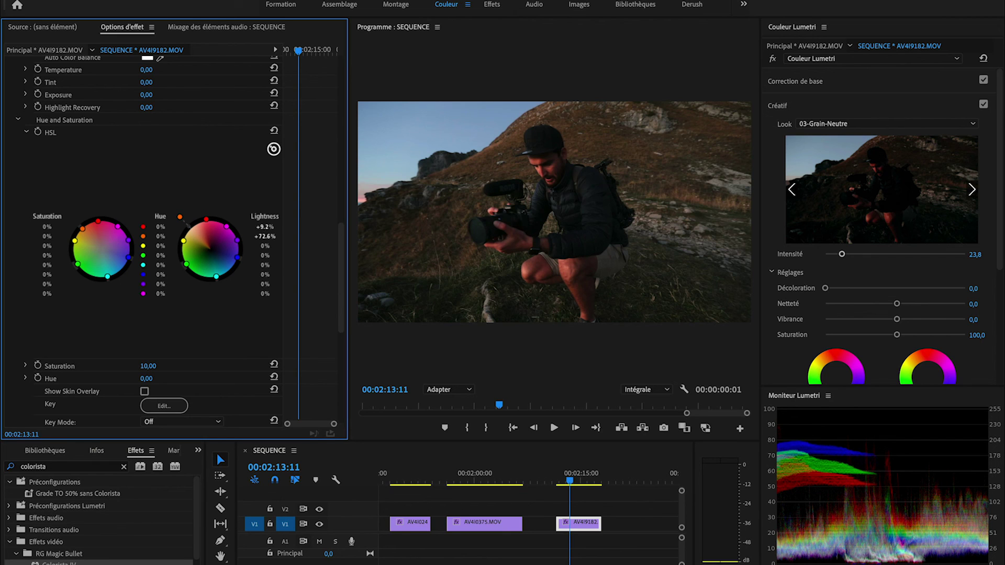
Collapse Colorista IV's Hue and Saturation and Color Correction groups, and fold up the Colorista IV and Couleur Lumetri effects
{"action": "left_click_drag", "start_coordinate": [342, 245], "coordinate": [340, 157]}
{"action": "left_click", "coordinate": [18, 250]}
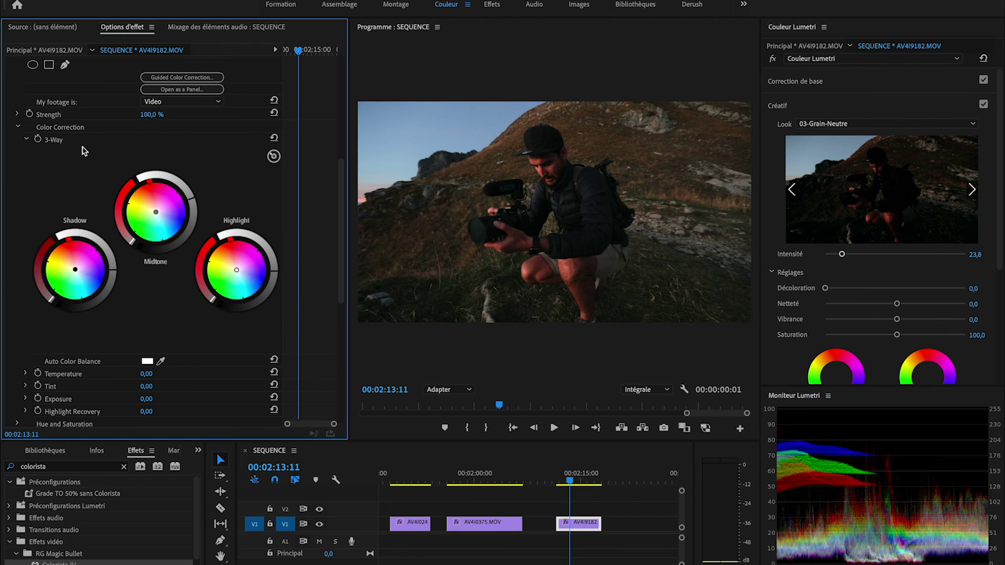
{"action": "left_click", "coordinate": [19, 127]}
{"action": "left_click_drag", "start_coordinate": [341, 213], "coordinate": [341, 146]}
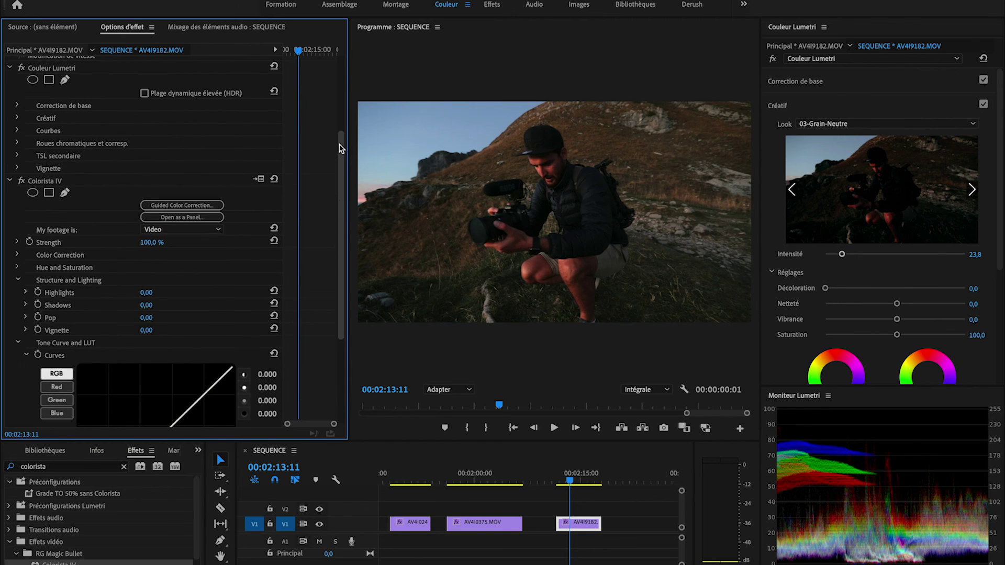
{"action": "left_click", "coordinate": [10, 181]}
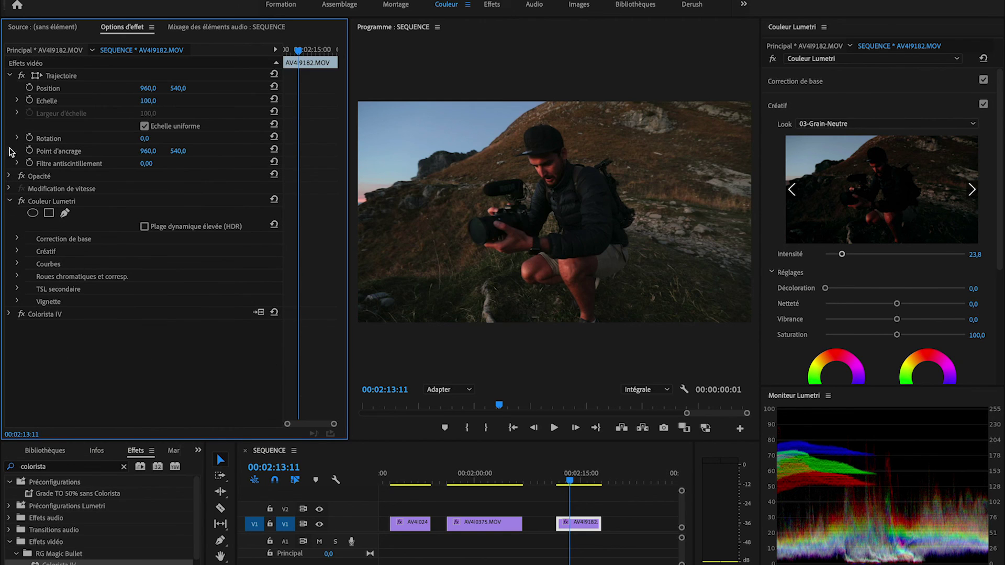
{"action": "left_click", "coordinate": [11, 203]}
Compare AV4I9182.MOV with and without the Colorista IV and Lumetri corrections, leaving both effects enabled
{"action": "left_click", "coordinate": [21, 214]}
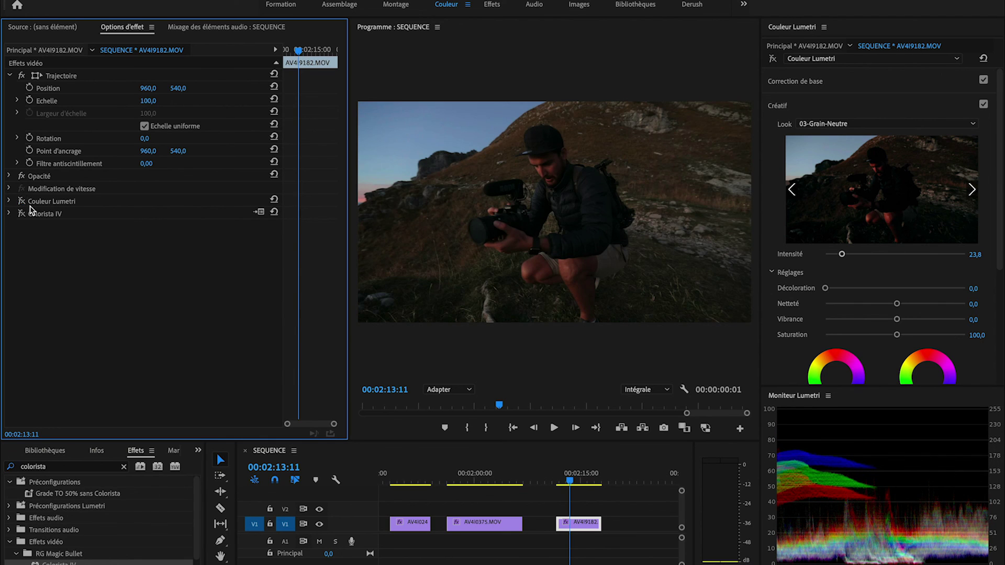
{"action": "left_click", "coordinate": [22, 201]}
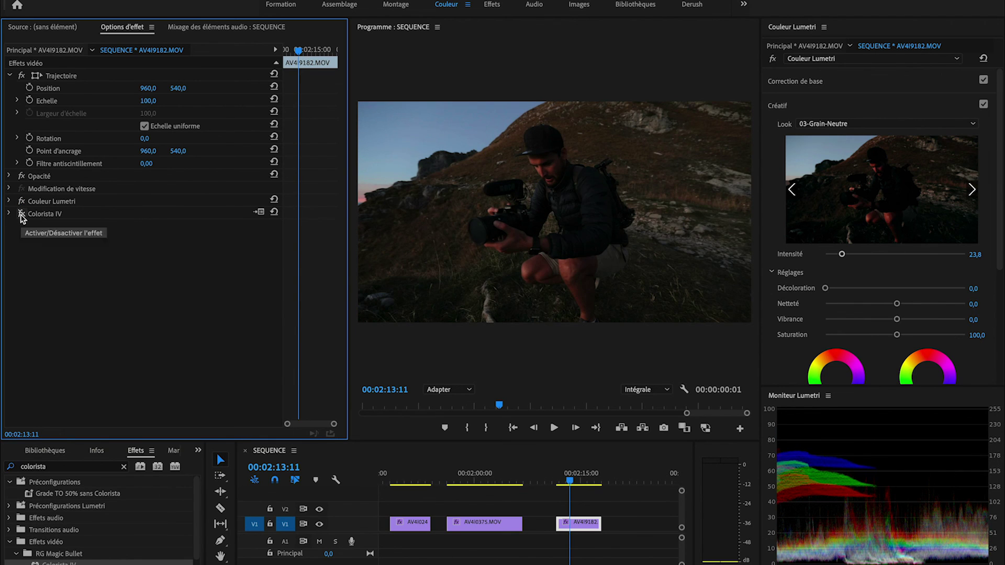
{"action": "left_click", "coordinate": [21, 213]}
Review the graded clips in the sequence by playing part of AV4I9138.MOV, AV4I0240.MOV, AV4I0375.MOV and AV4I9182.MOV in turn
{"action": "scroll", "coordinate": [471, 502], "scroll_direction": "up", "scroll_amount": 3}
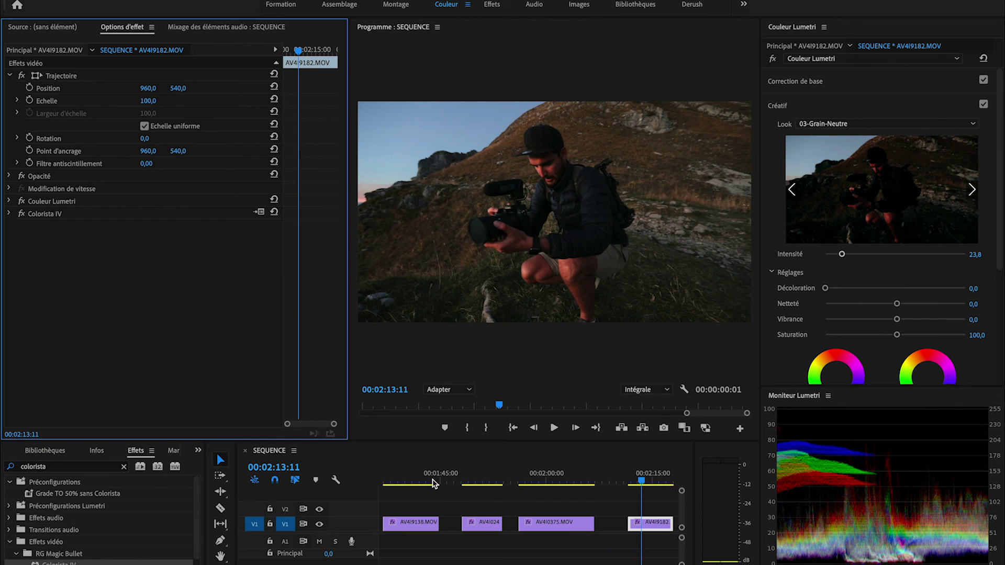
{"action": "left_click", "coordinate": [408, 478]}
{"action": "key", "text": "space"}
{"action": "key", "text": "minus"}
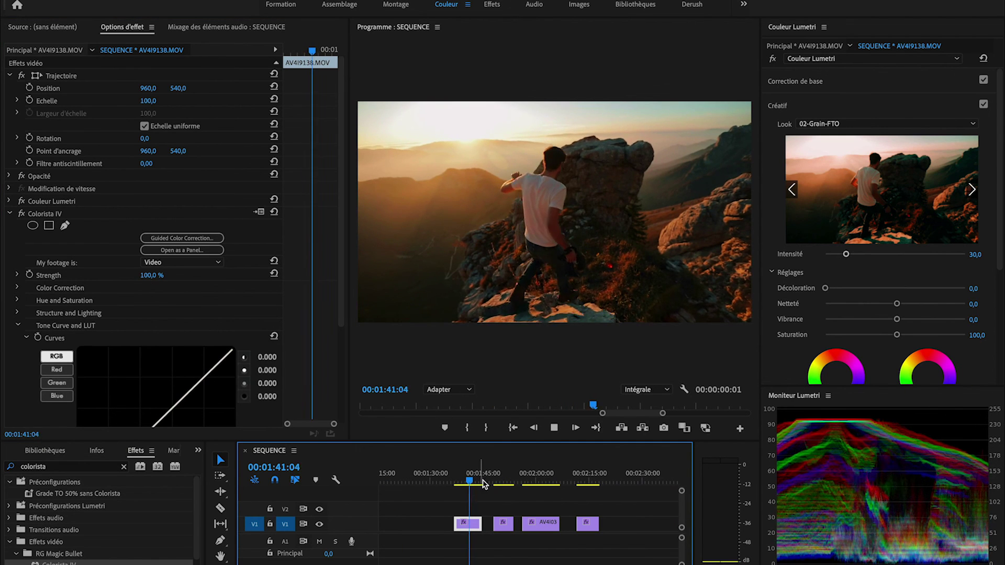
{"action": "left_click", "coordinate": [505, 476]}
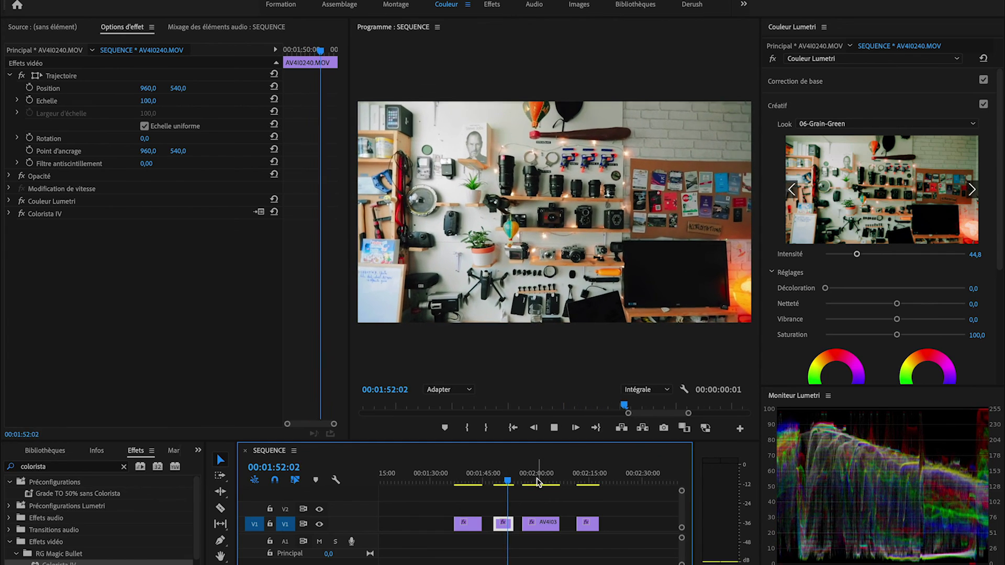
{"action": "key", "text": "space"}
{"action": "left_click", "coordinate": [535, 476]}
{"action": "key", "text": "space"}
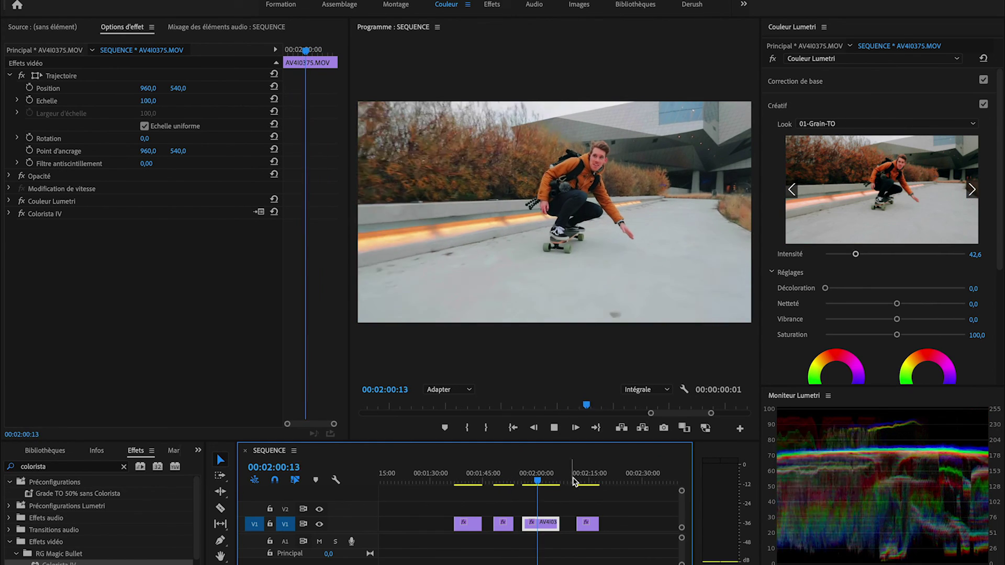
{"action": "left_click", "coordinate": [585, 477]}
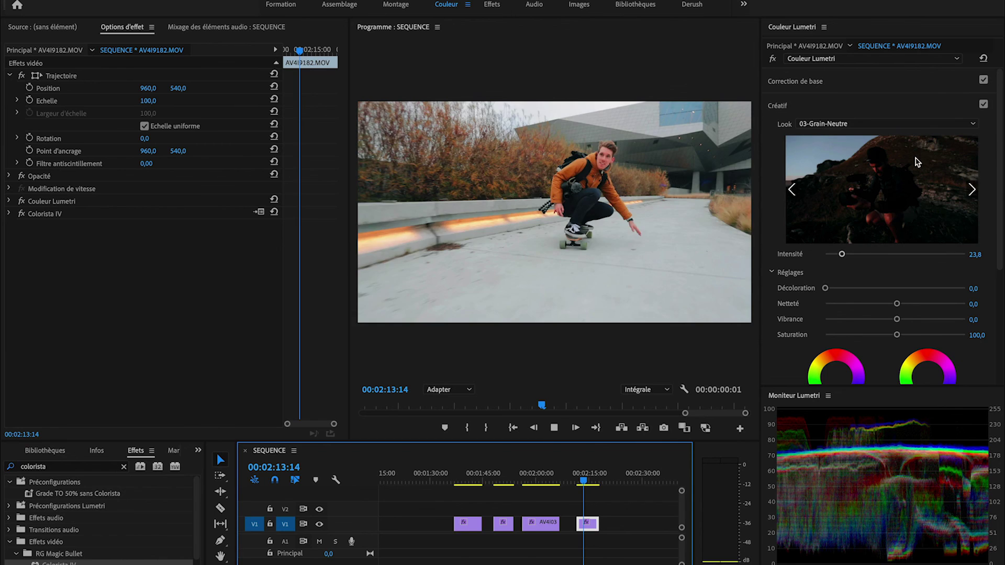
{"action": "key", "text": "space"}
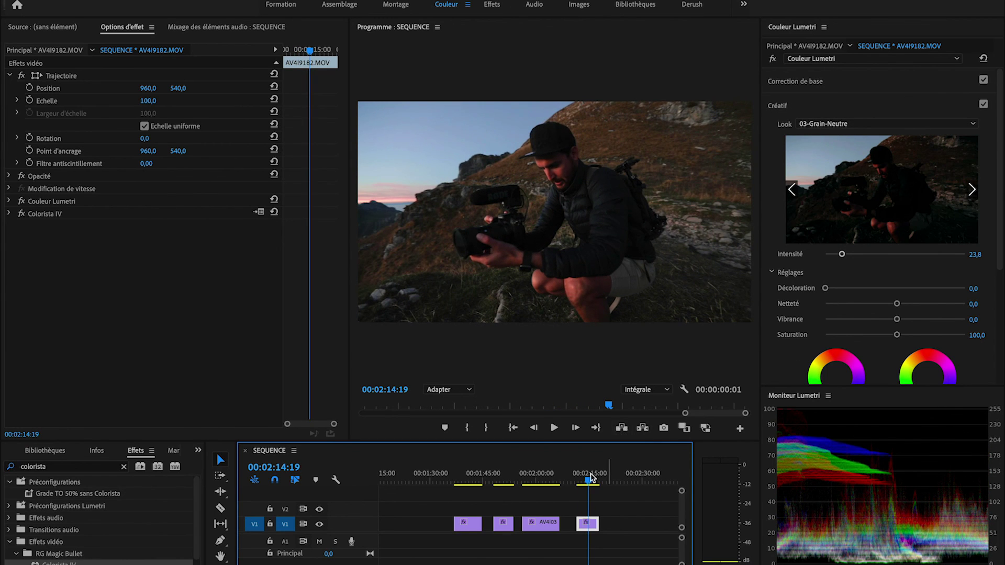